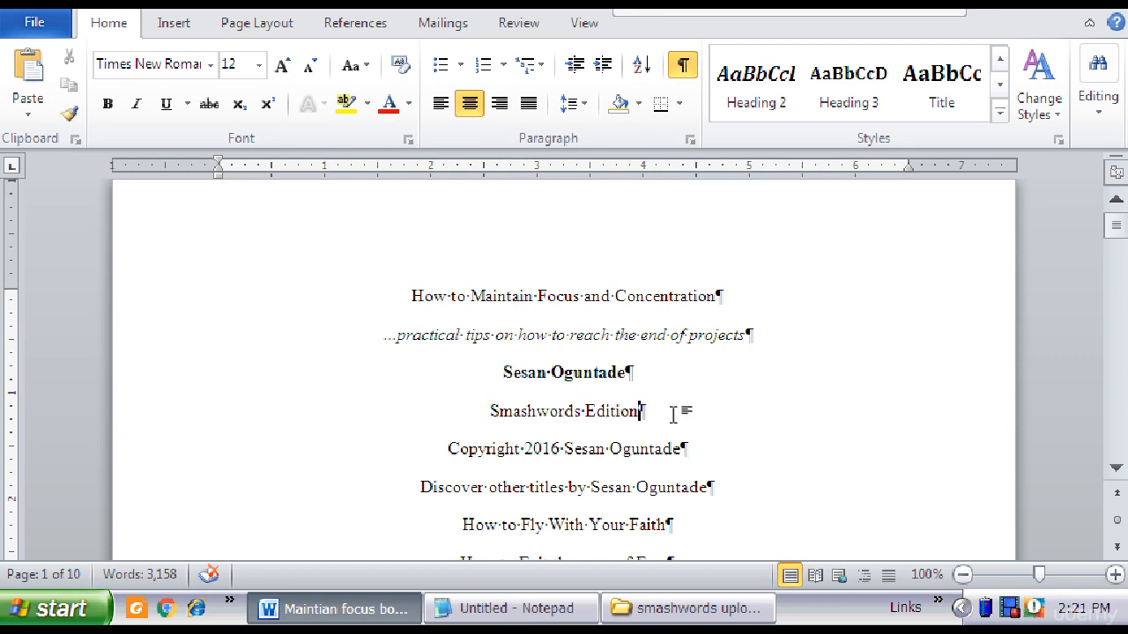
- Insert a caret symbol (^) after "Smashwords Edition" and cut it to the clipboard
left_click(172, 26)
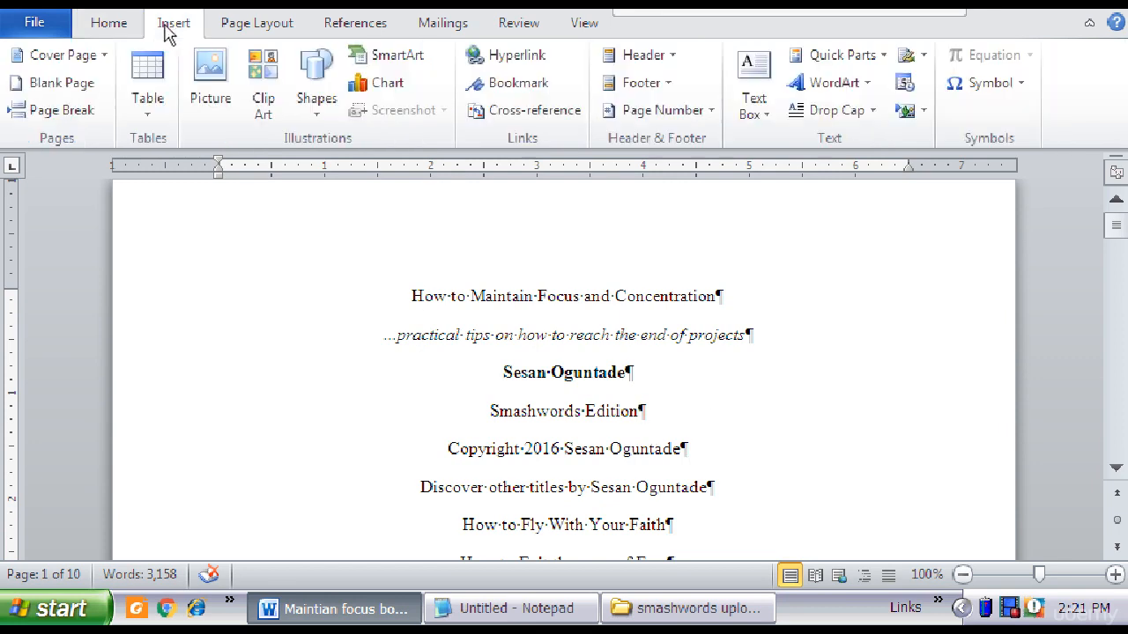
left_click(1019, 85)
left_click(949, 120)
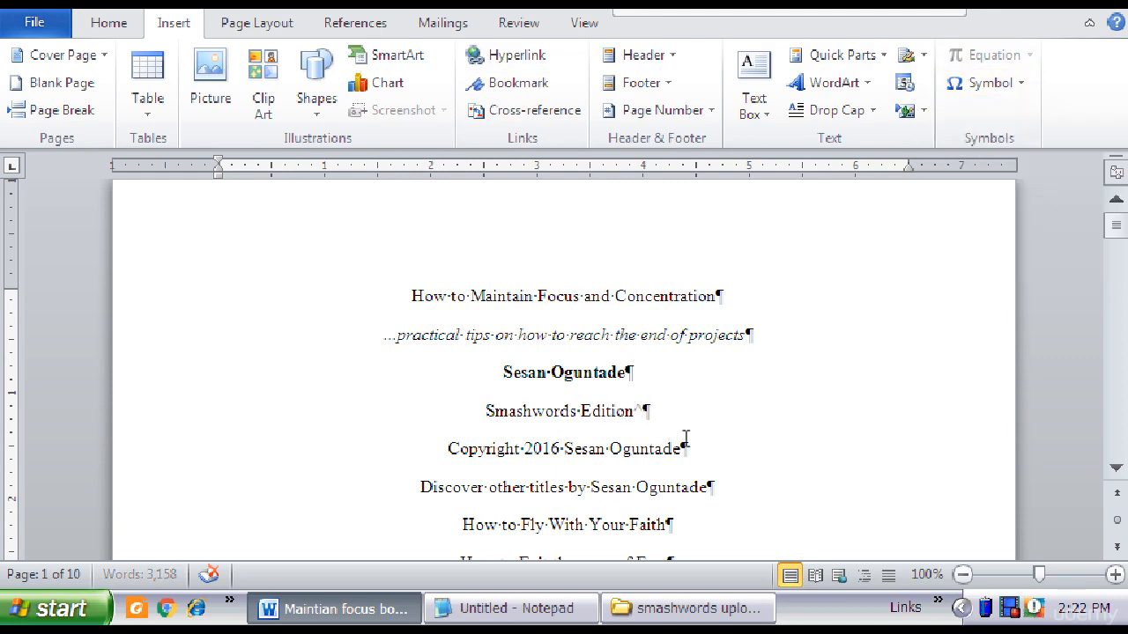
left_click_drag(633, 410, 643, 410)
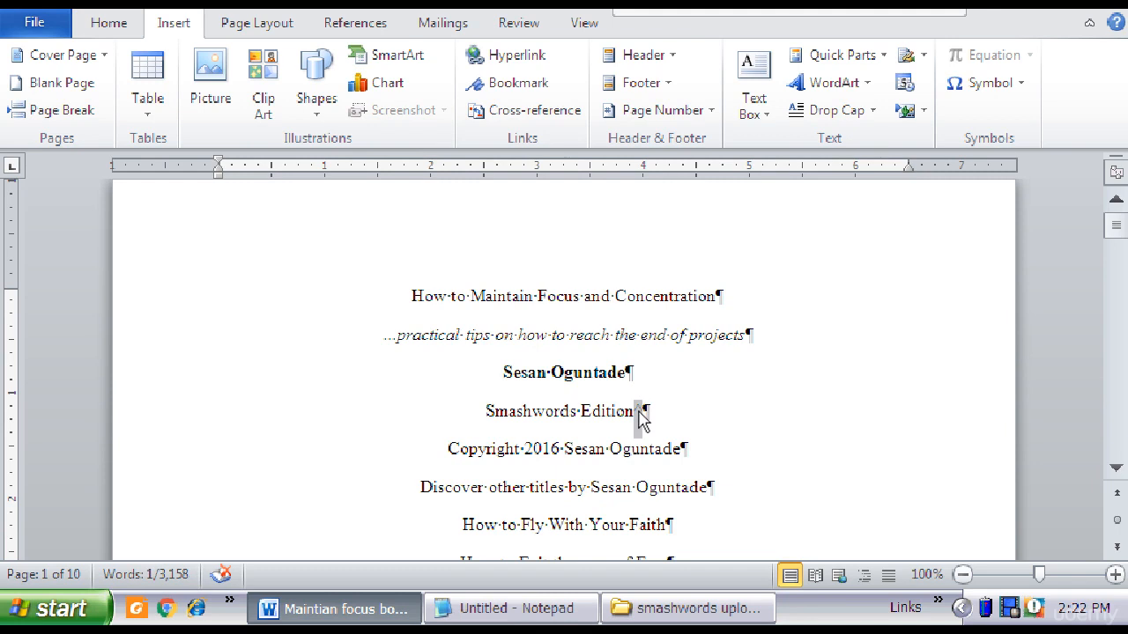
right_click(640, 414)
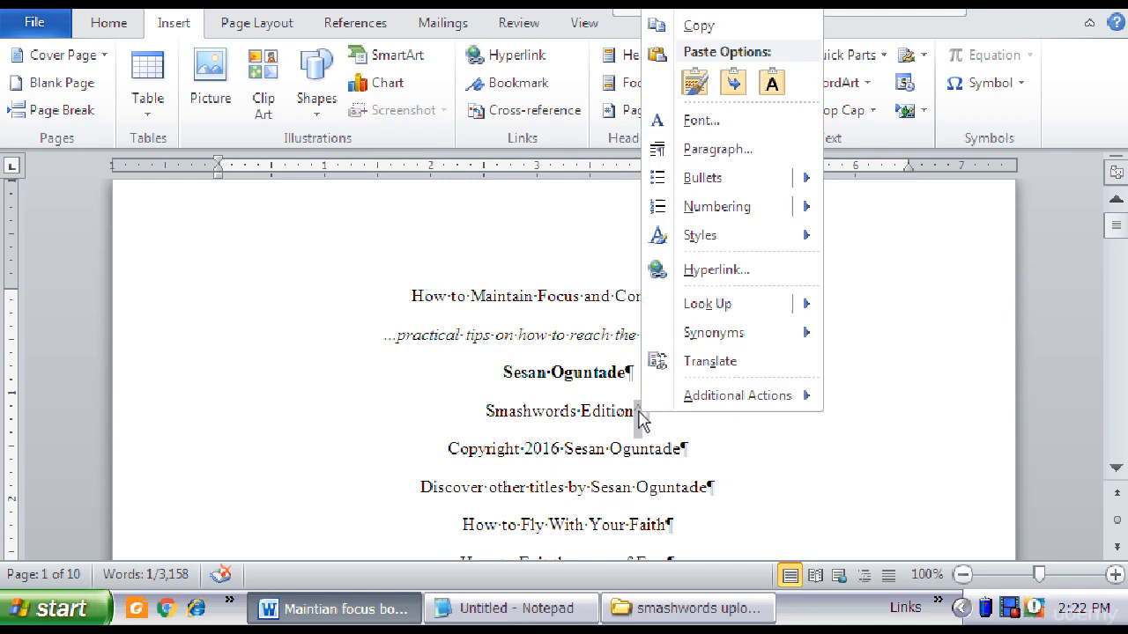
left_click(714, 13)
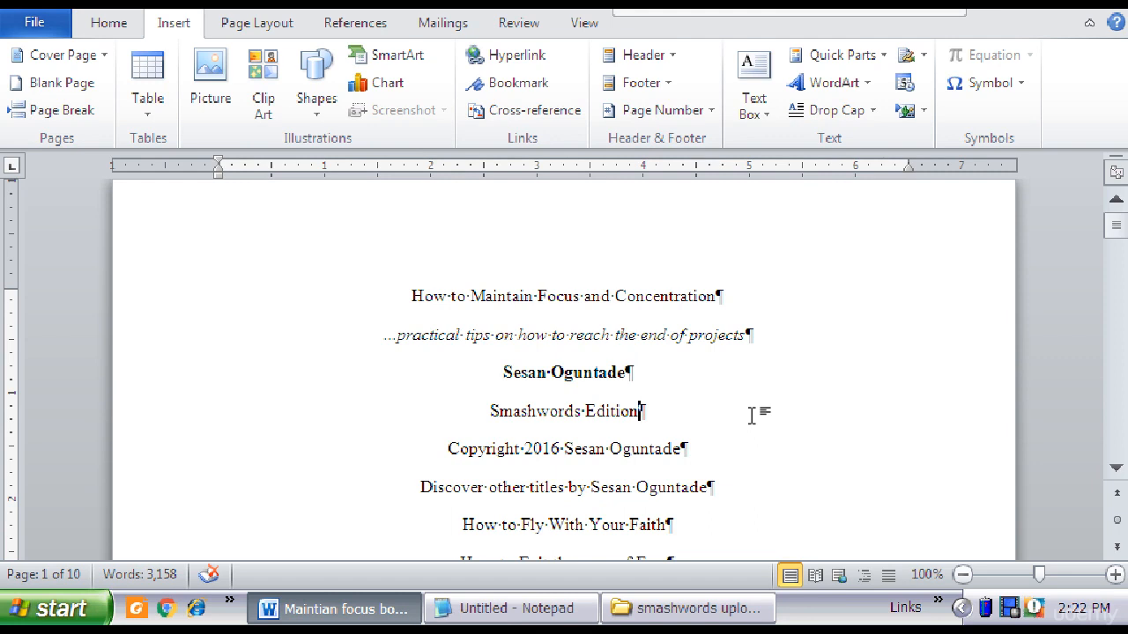
- Remove every tab from the document by replacing all ^t with nothing, and close Find and Replace
key("ctrl+h")
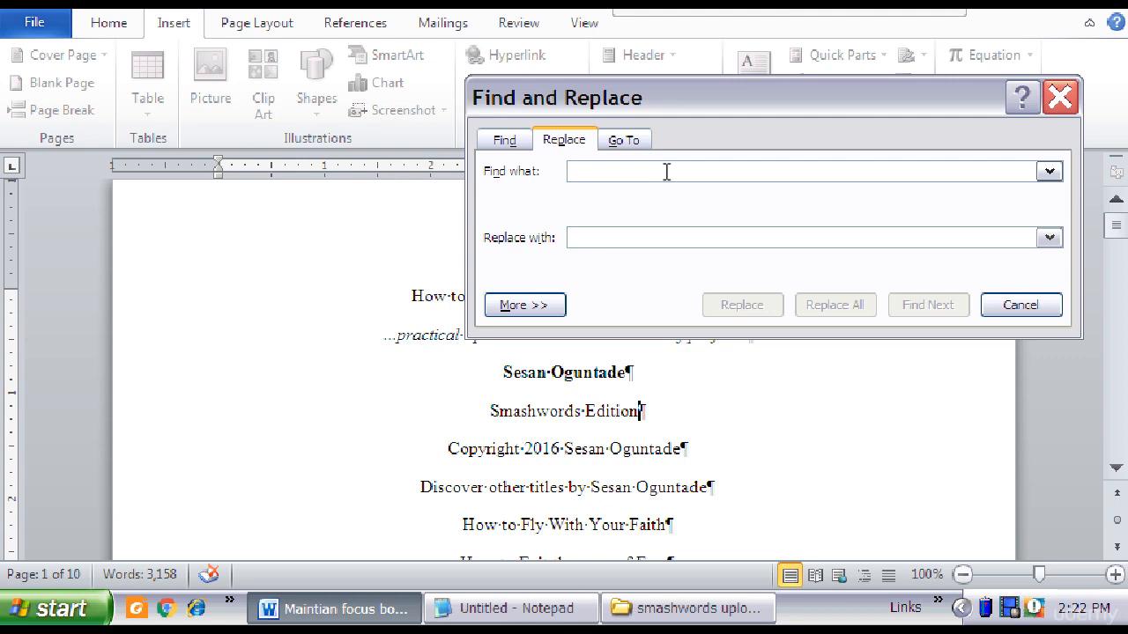
type("^")
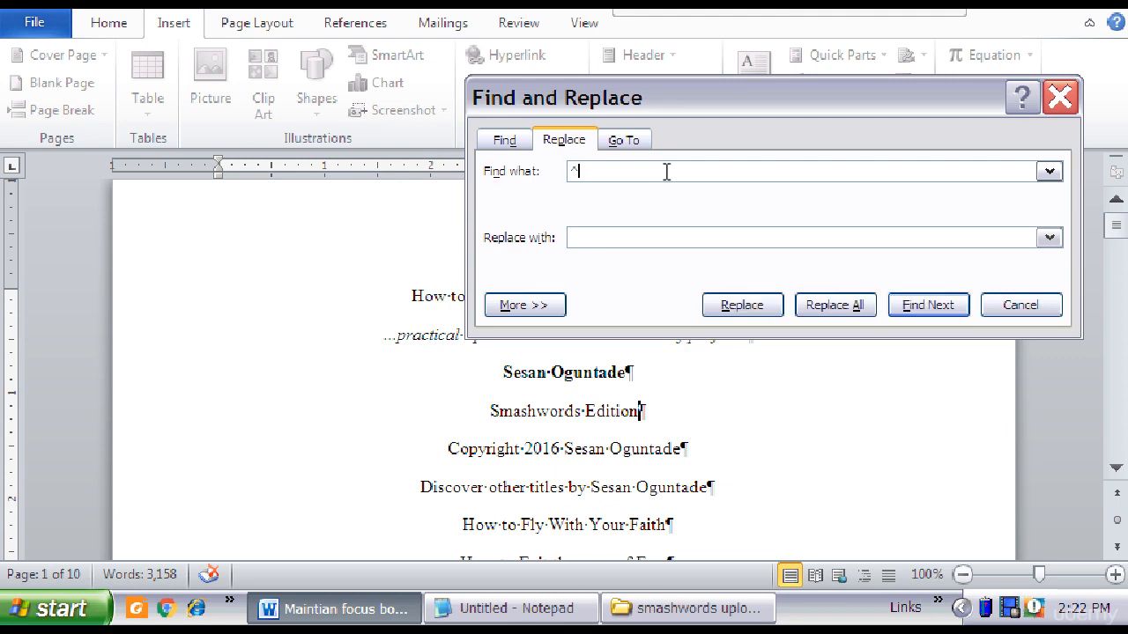
type("t")
left_click(828, 308)
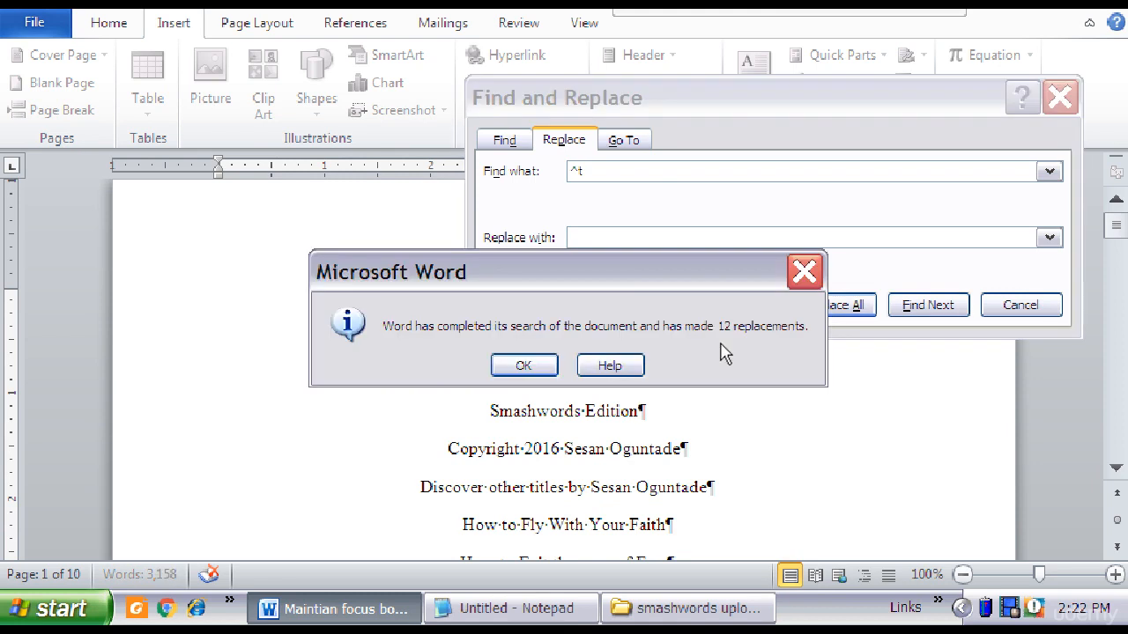
left_click(516, 367)
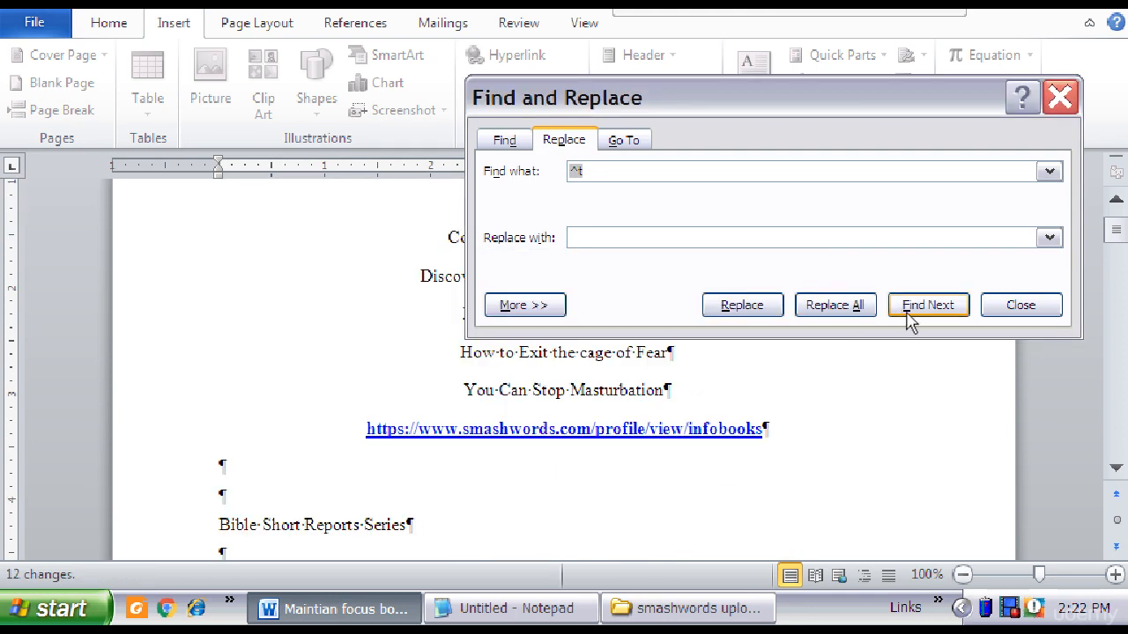
left_click(1009, 315)
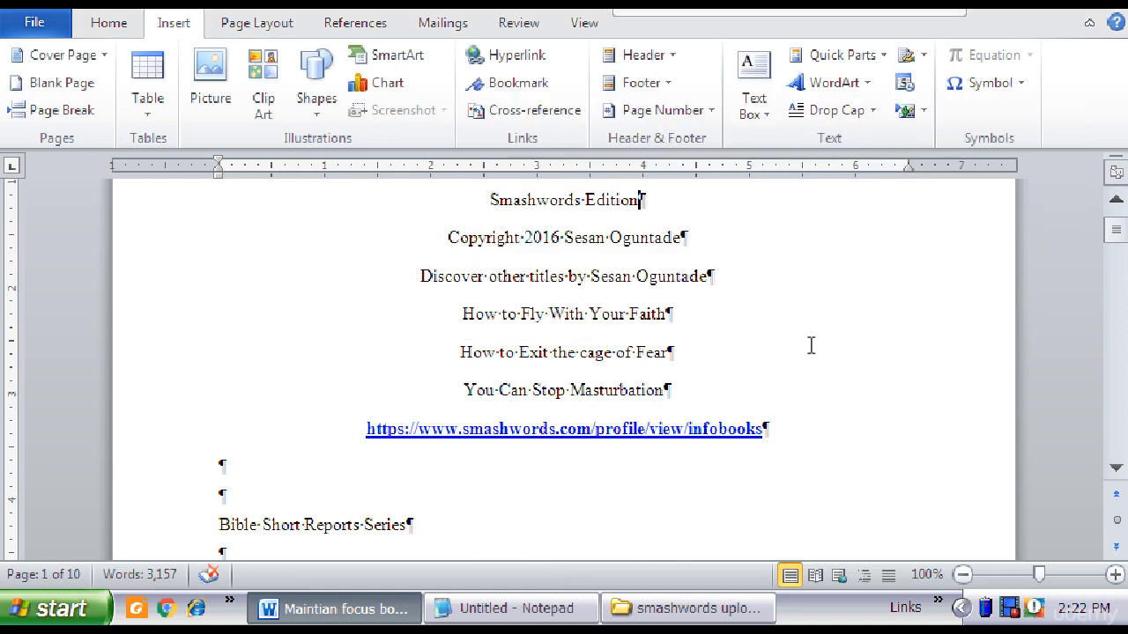
- Apply the Heading 1 style to the title "How to Maintain Focus and Concentration" and center it
left_click(1120, 203)
left_click(1116, 201)
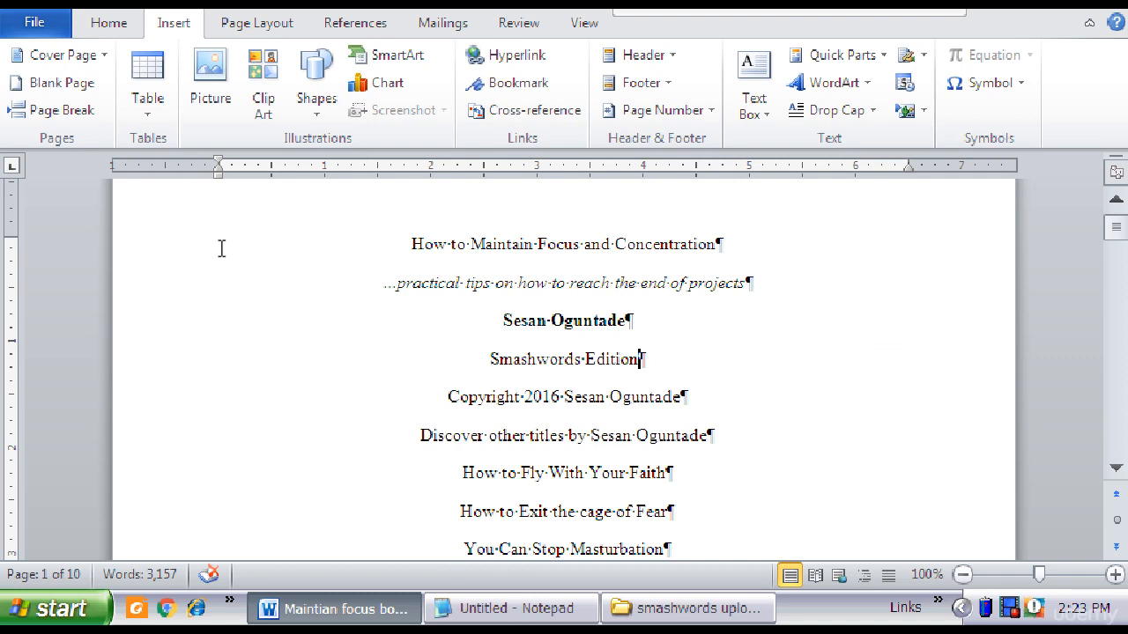
left_click(160, 251)
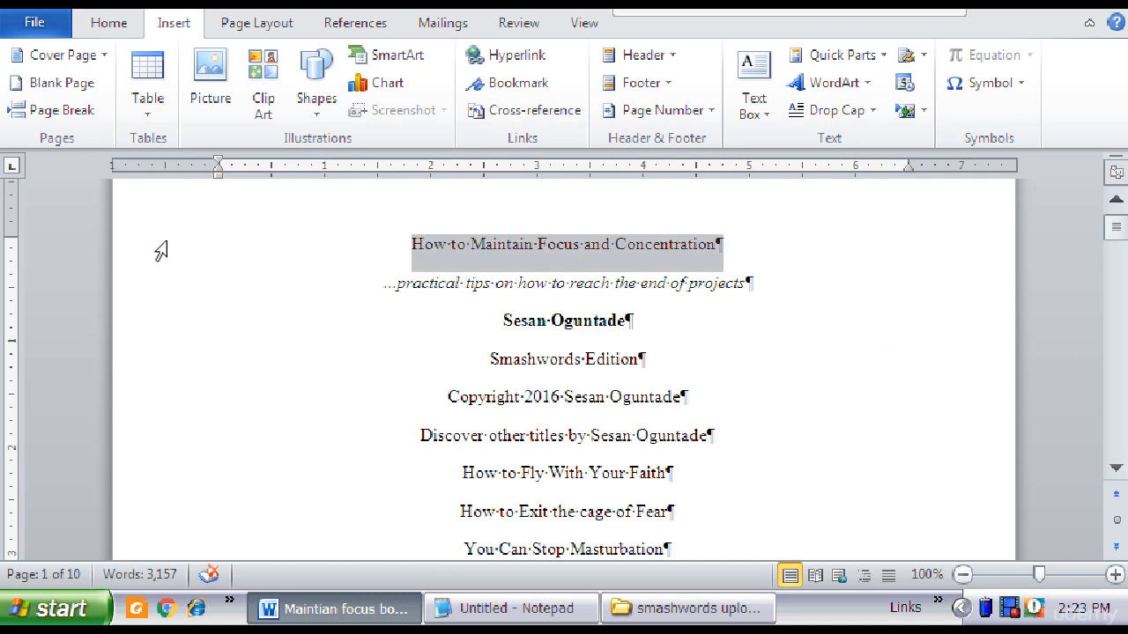
left_click(106, 34)
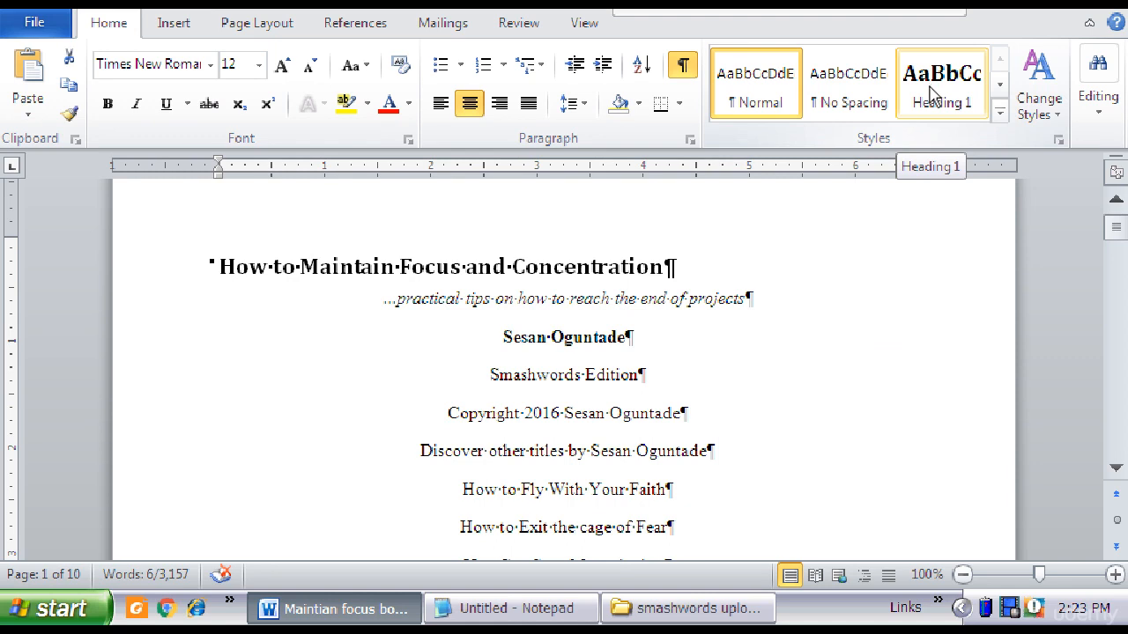
left_click(932, 95)
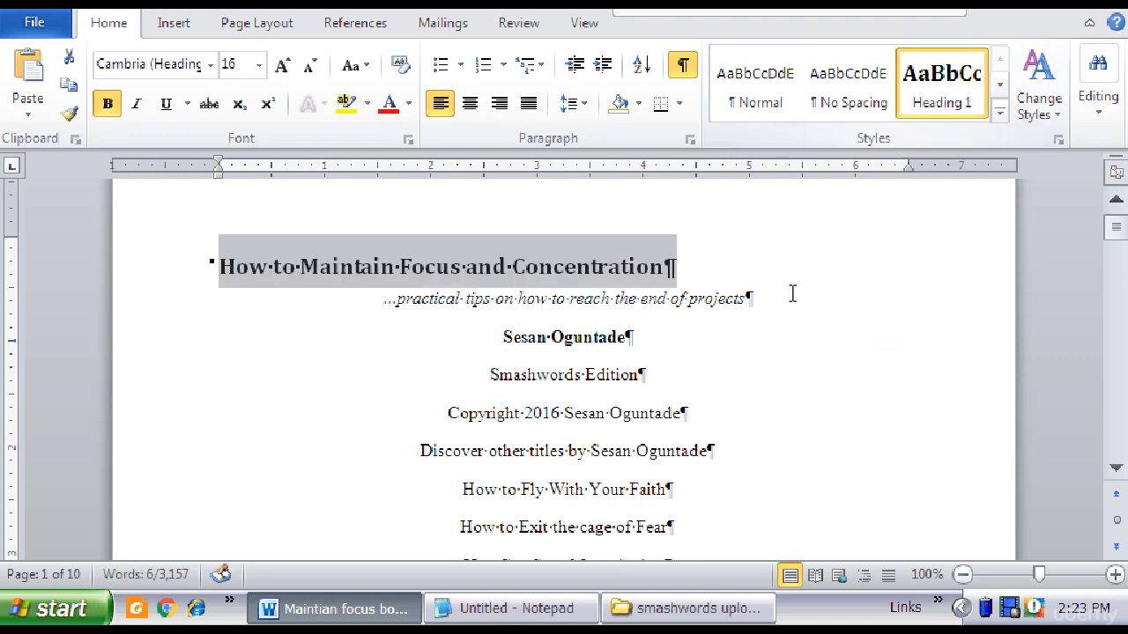
left_click(470, 103)
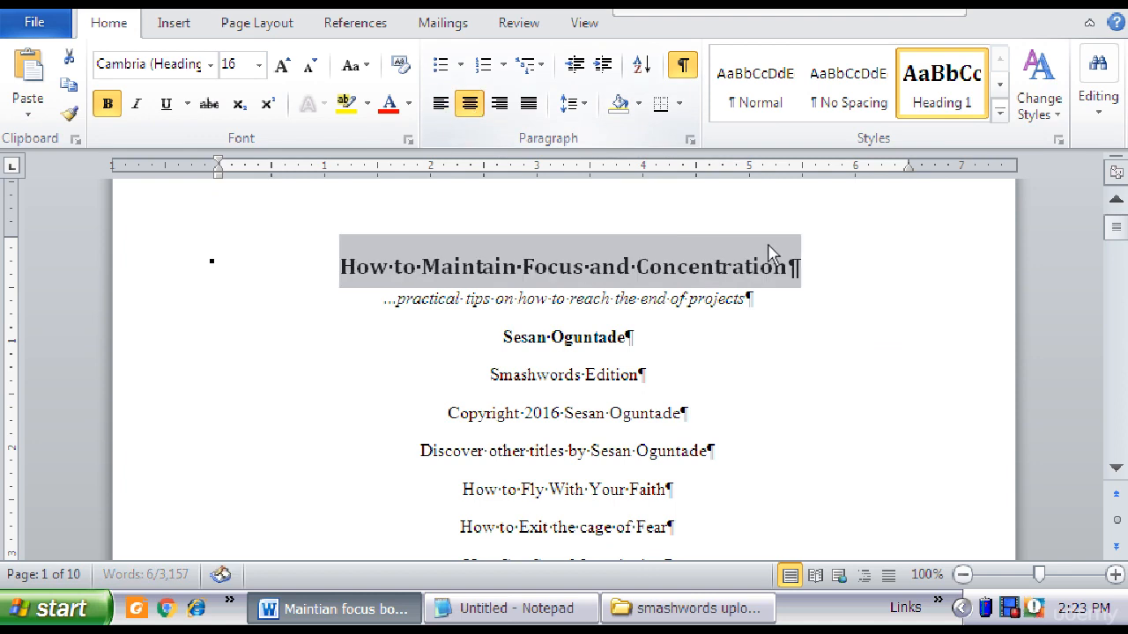
- Try to apply the Heading 1 style to the author name line under the subtitle
left_click(777, 362)
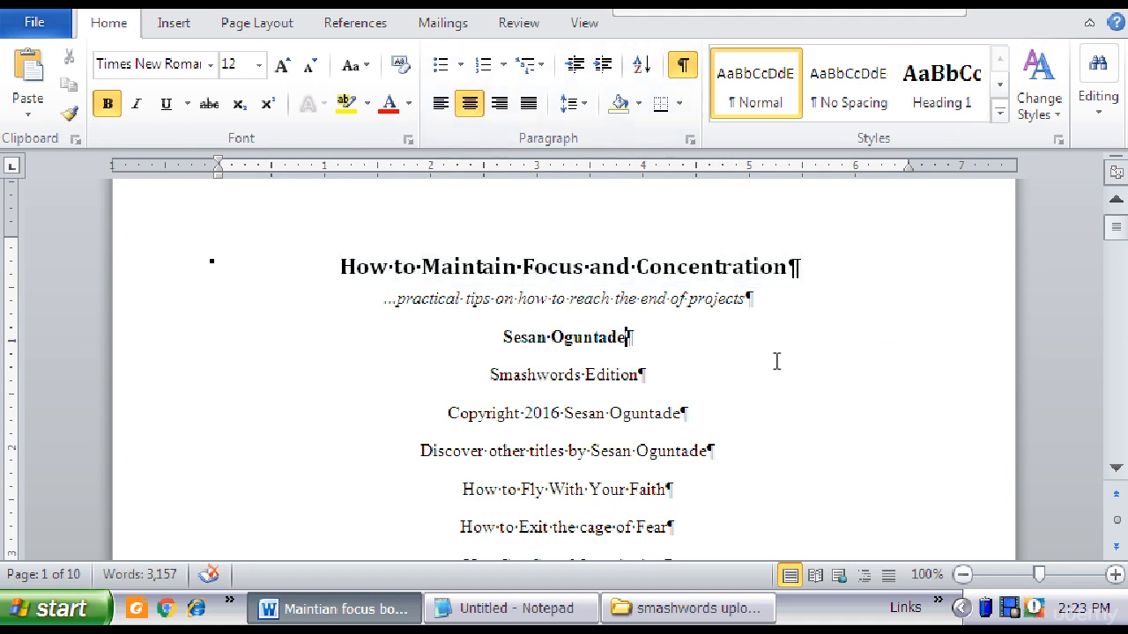
left_click(947, 110)
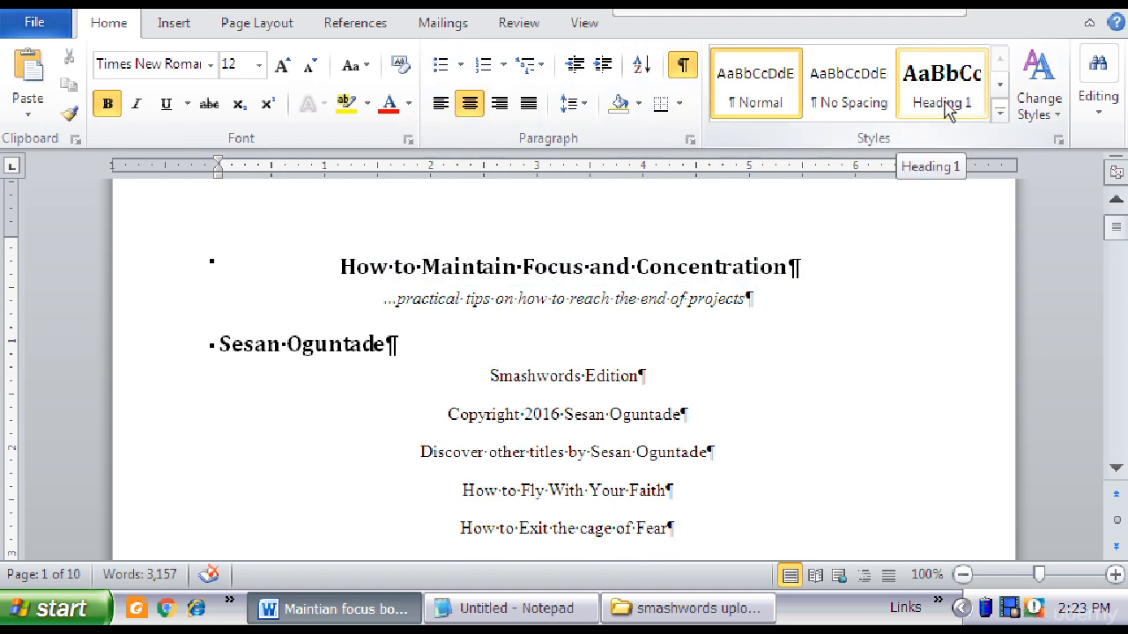
key("ctrl+z")
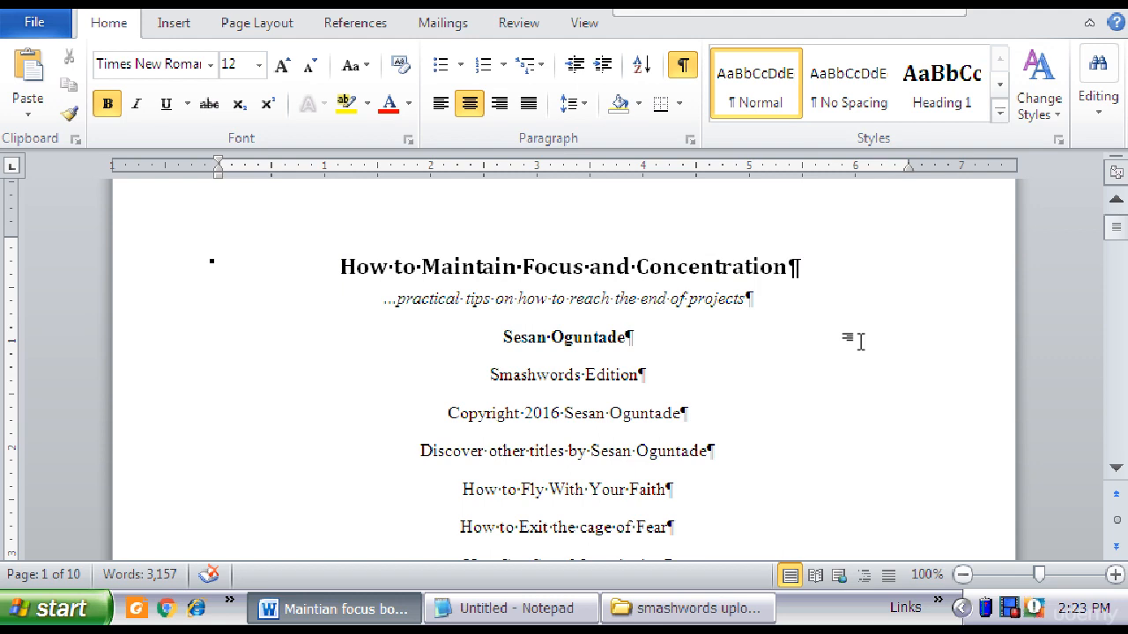
- Delete the lines from "Bible Short Reports Series" through "...Practical tips on how to reach the end of projects" below the profile link
left_click(1116, 468)
left_click(1116, 469)
left_click(1116, 469)
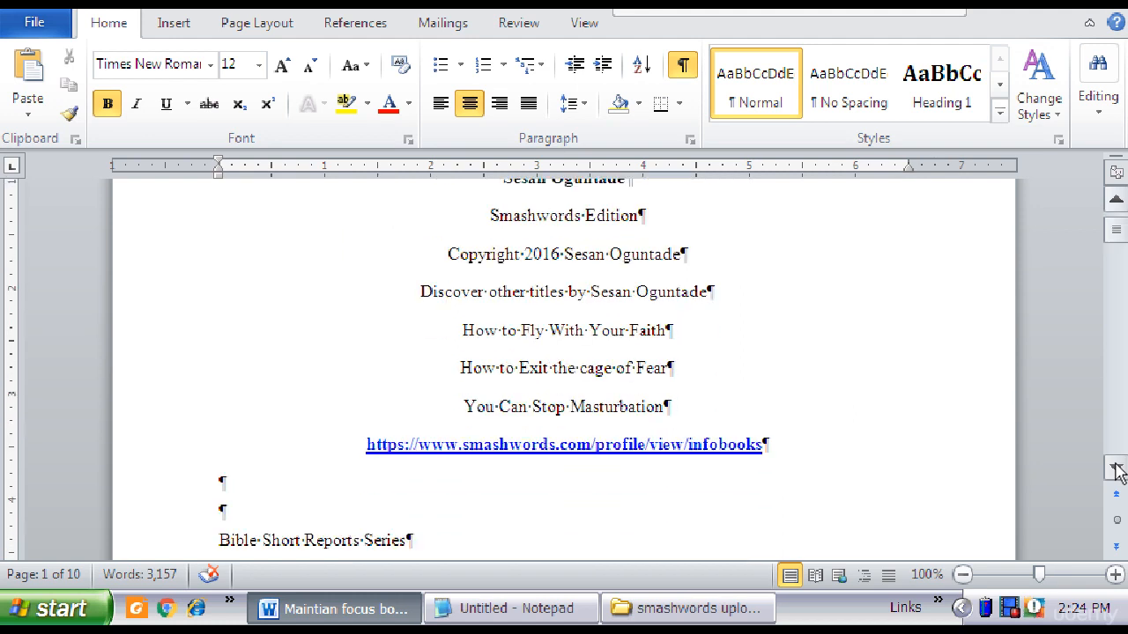
left_click(1115, 469)
left_click(1115, 469)
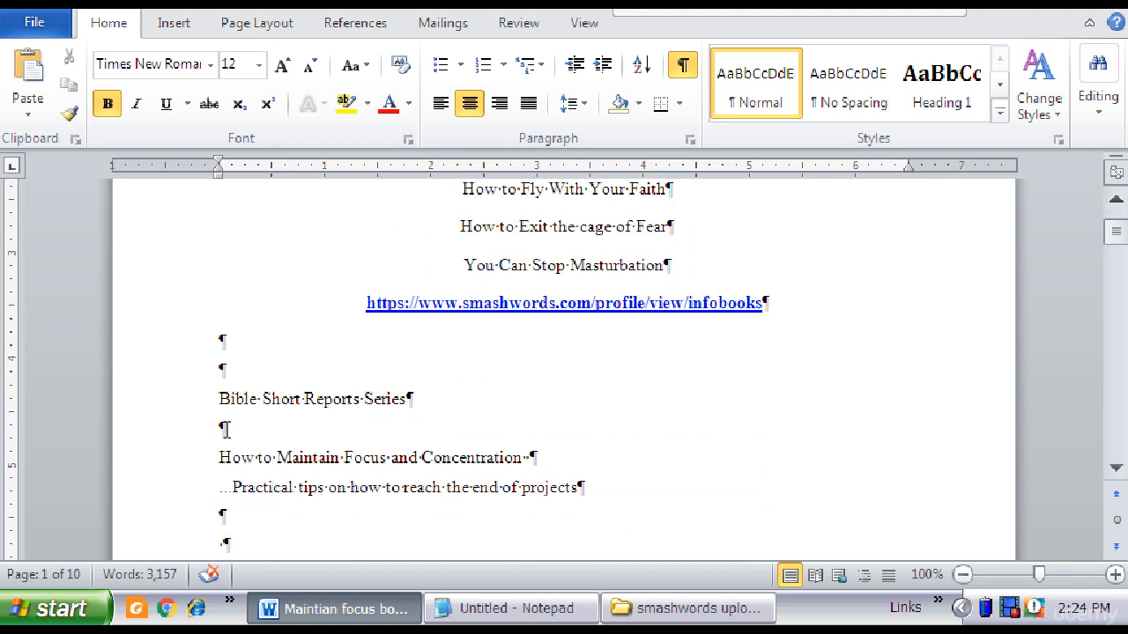
left_click_drag(166, 405, 191, 493)
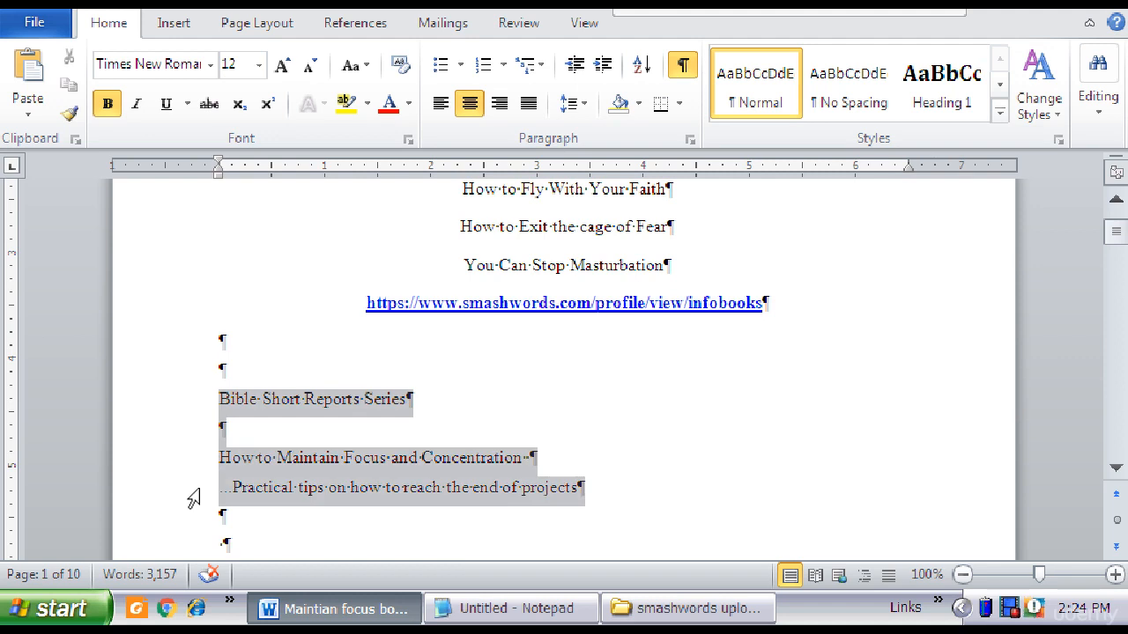
key("Delete")
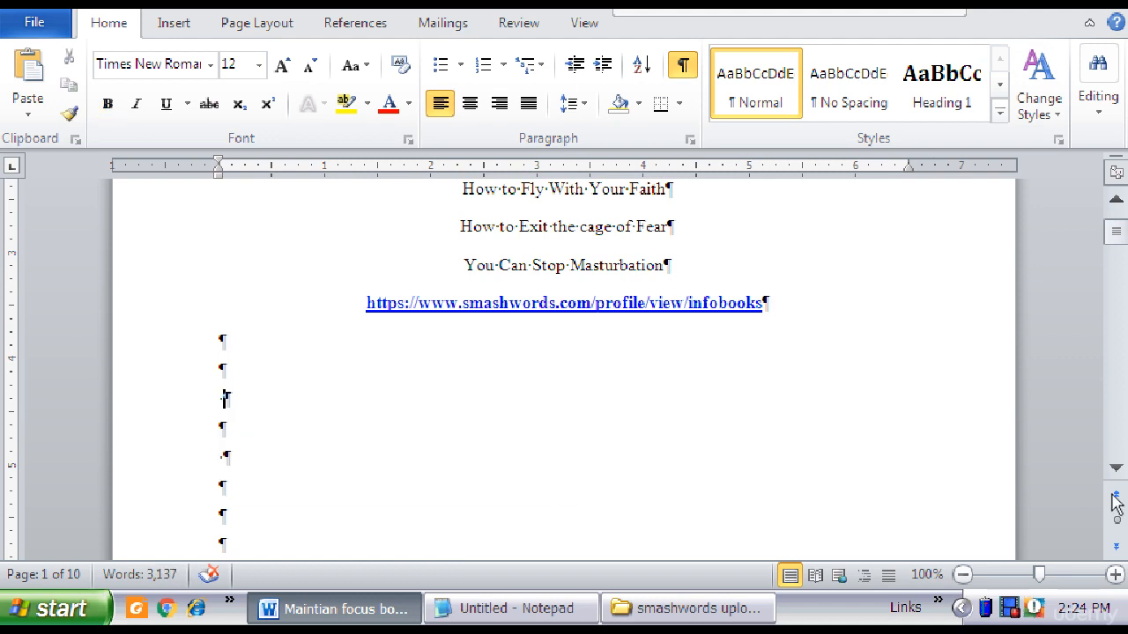
- Delete the repeated author name line above "Book Text" on page 2
left_click(1115, 468)
left_click(1117, 470)
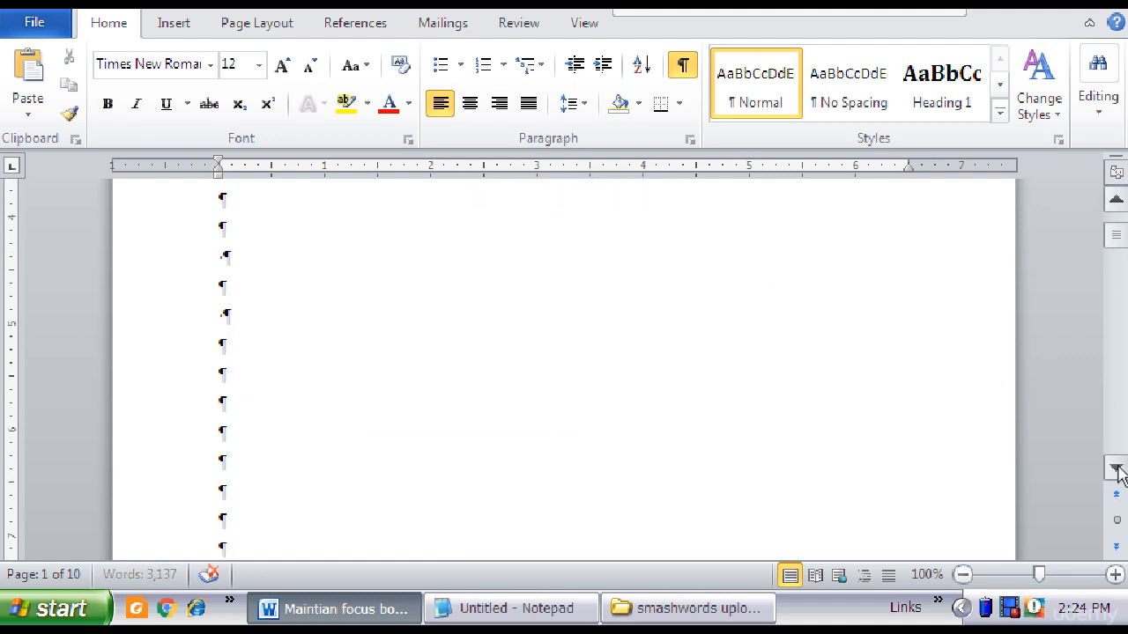
left_click(1117, 471)
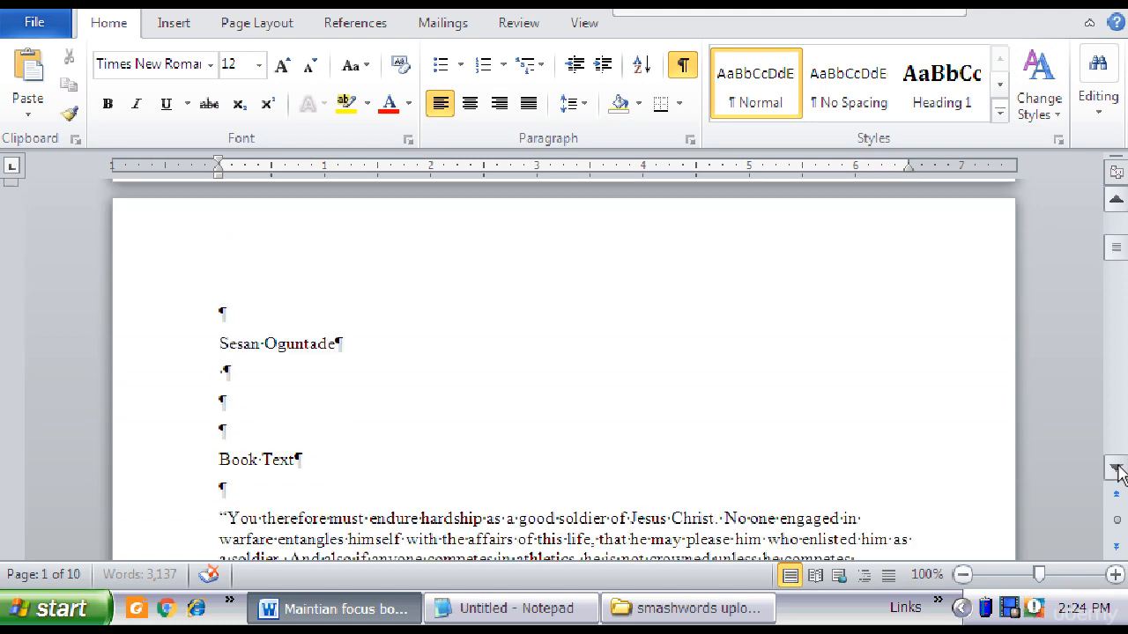
left_click(177, 353)
key("Delete")
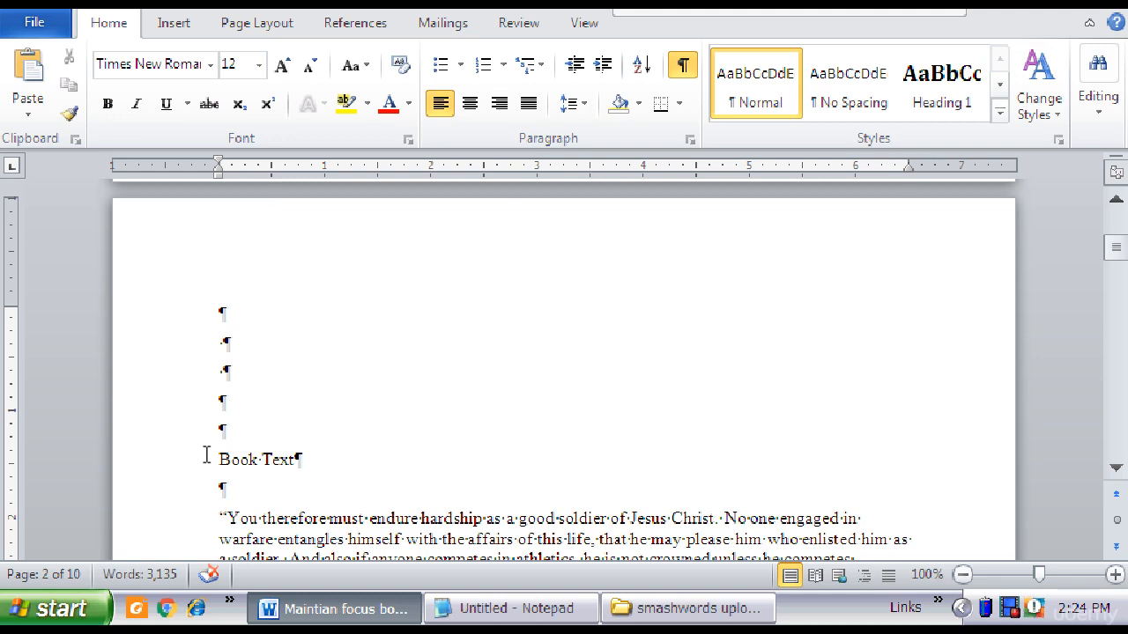
- Delete the empty paragraphs above "Book Text" so it starts page 2
left_click(216, 459)
key("BackSpace")
key("BackSpace")
key("BackSpace")
key("BackSpace")
key("BackSpace")
key("BackSpace")
key("BackSpace")
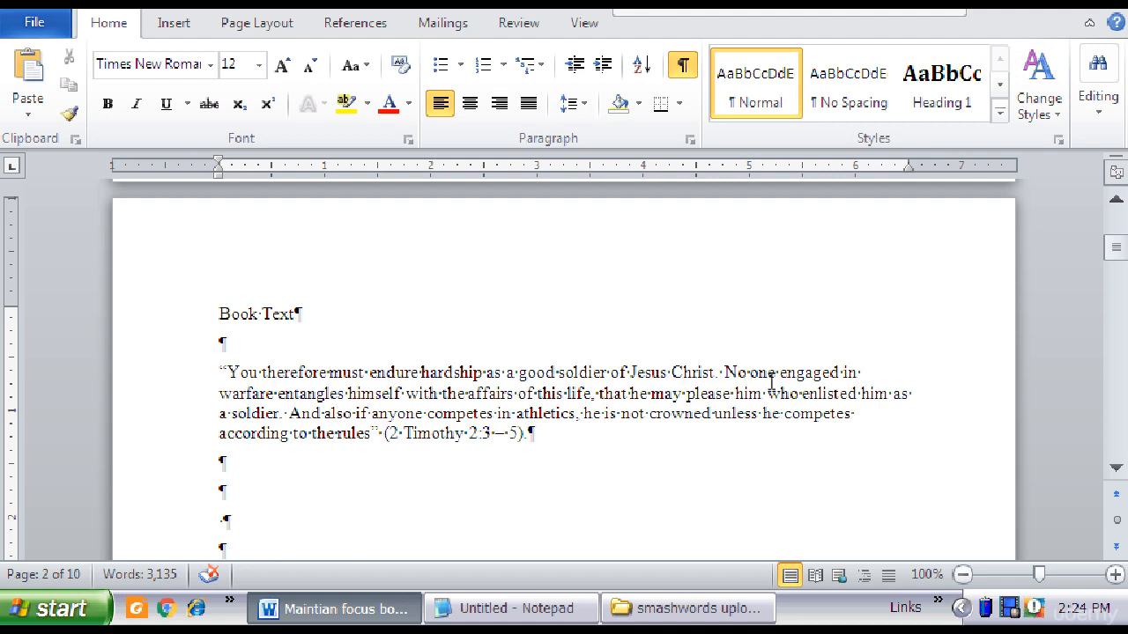
- Insert "CHAPTER 1" and a space before the "INTRODUCTION" heading on page 3
left_click(1115, 469)
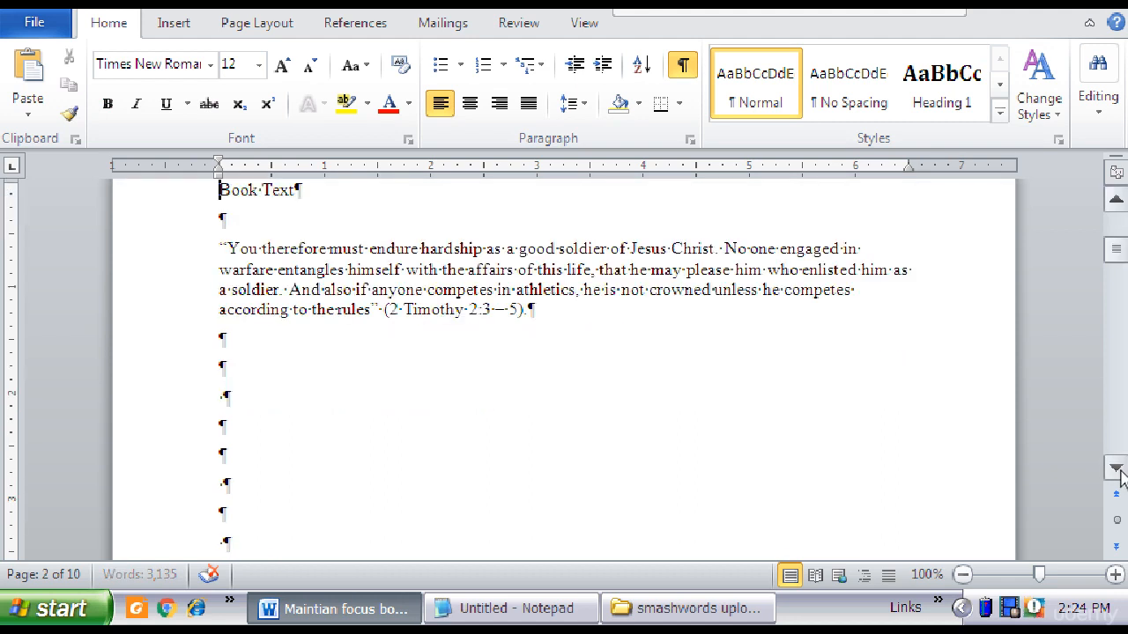
left_click_drag(1117, 470, 1117, 471)
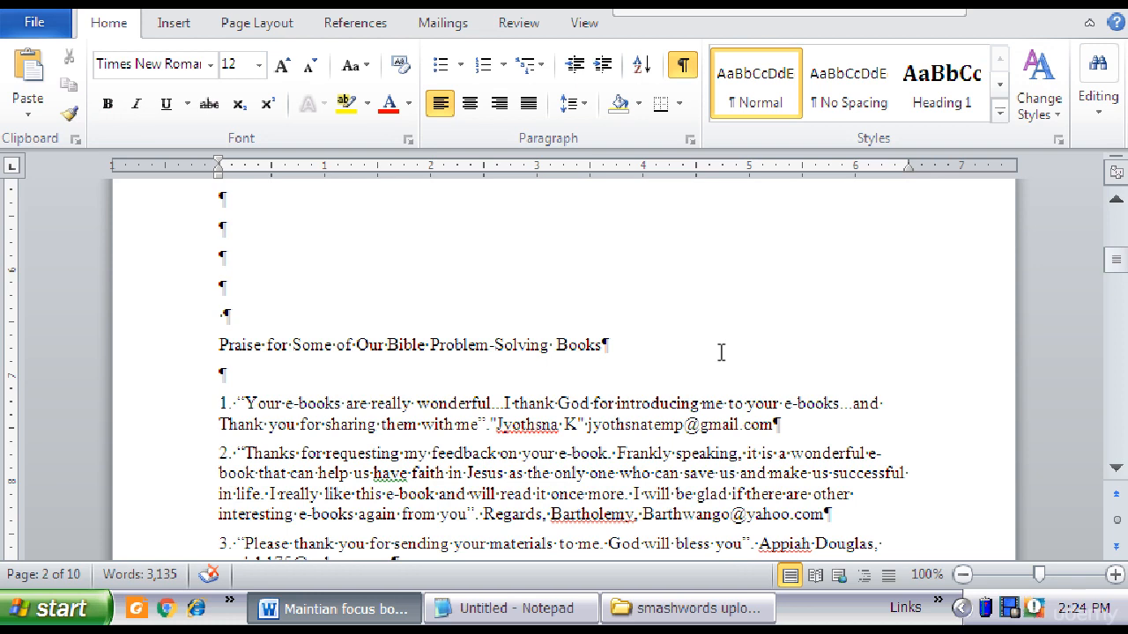
left_click(1115, 468)
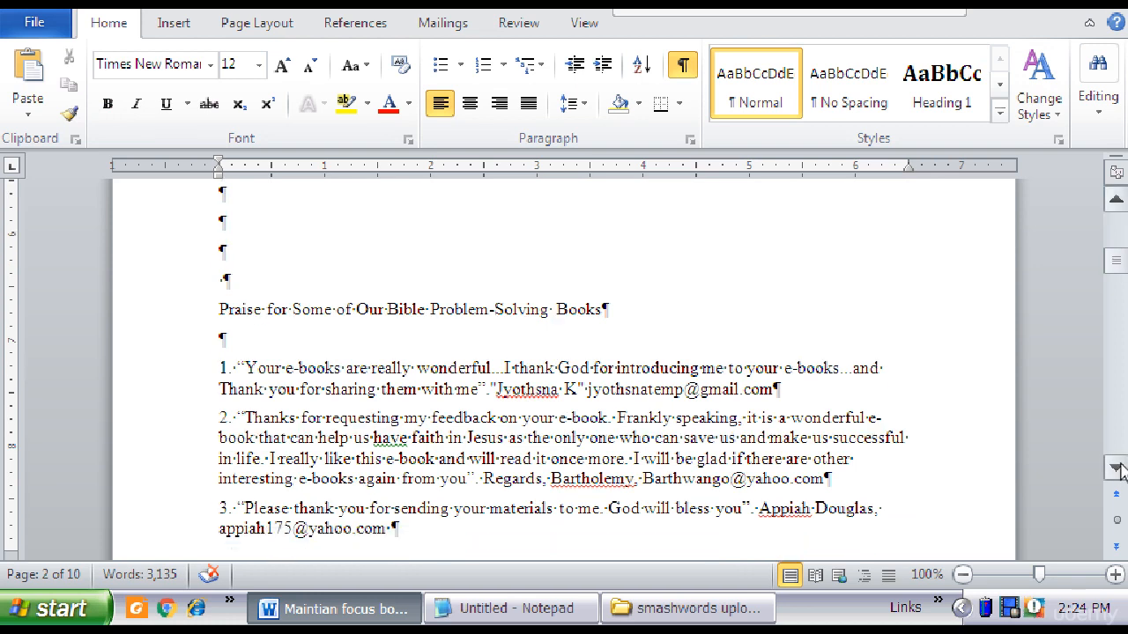
left_click(1119, 468)
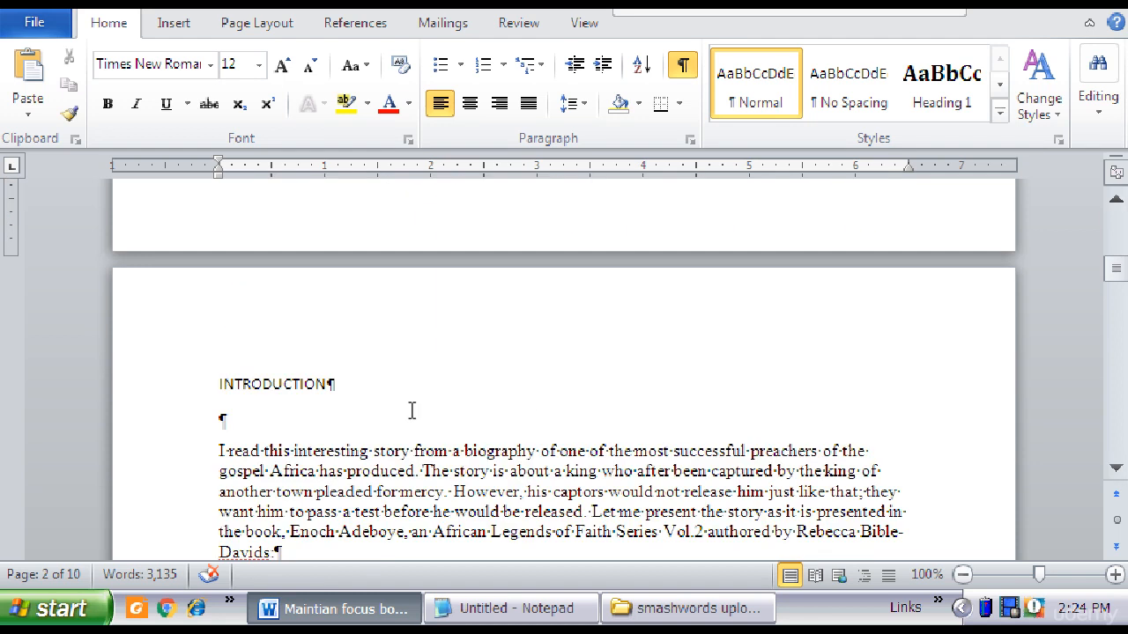
left_click(220, 383)
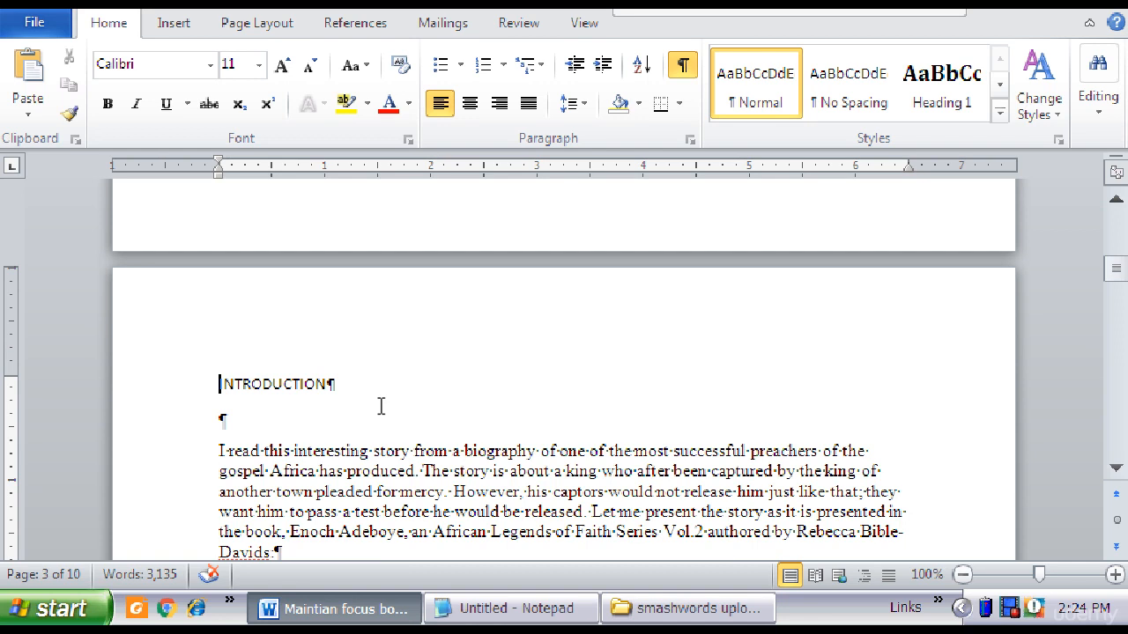
type("CHAP")
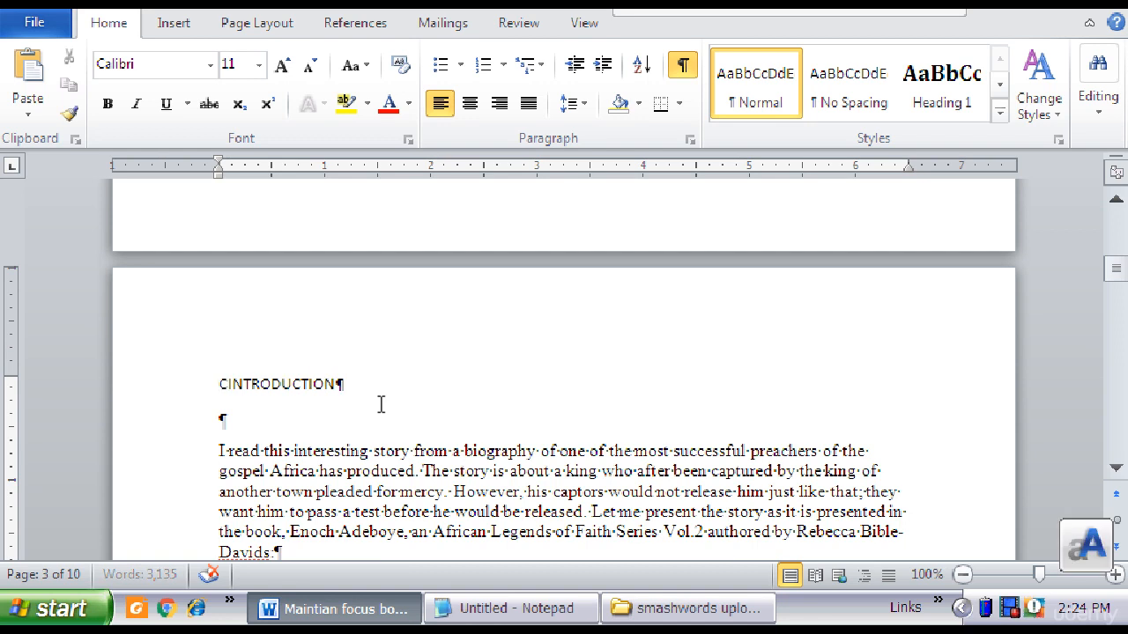
type("TER ")
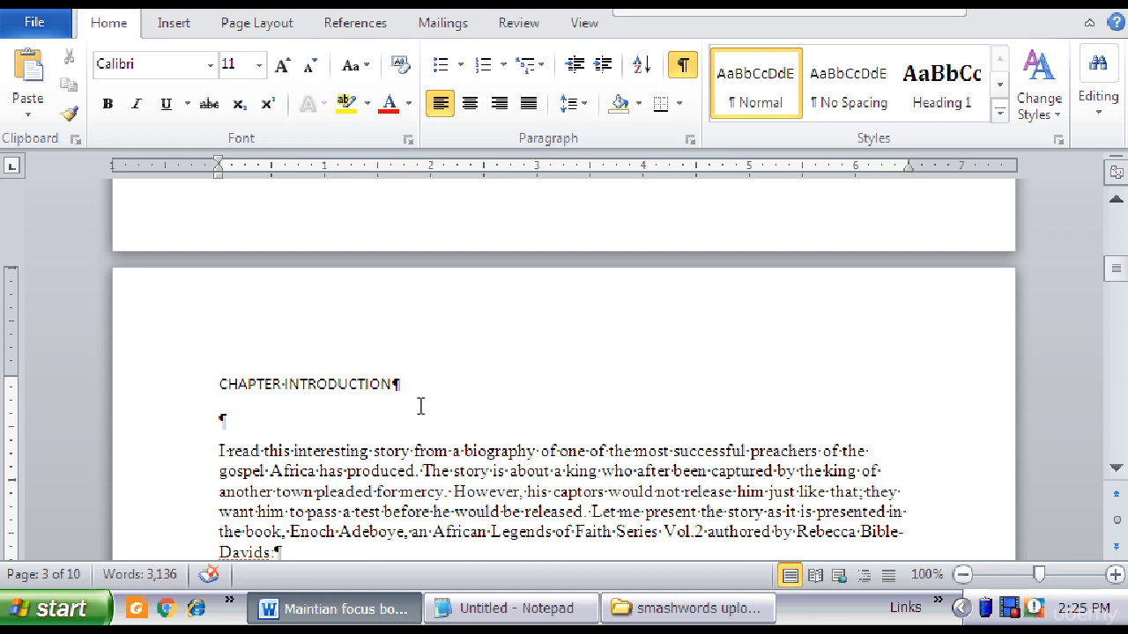
type("1")
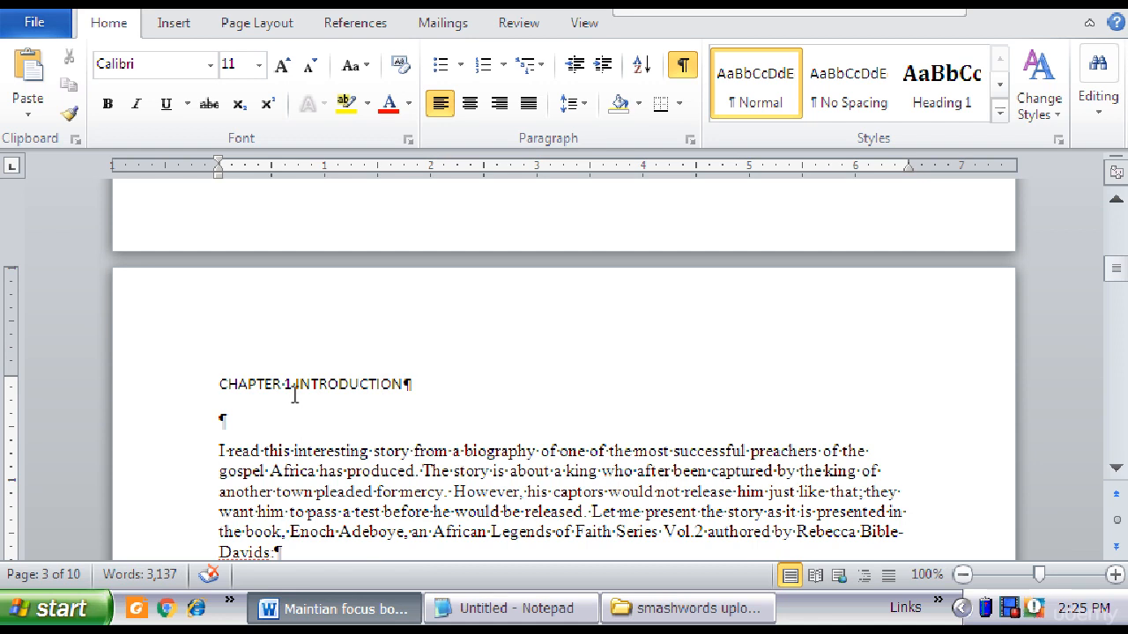
- Apply the Heading 2 style to the "CHAPTER 1 INTRODUCTION" line on page 3 and centre it
left_click(182, 394)
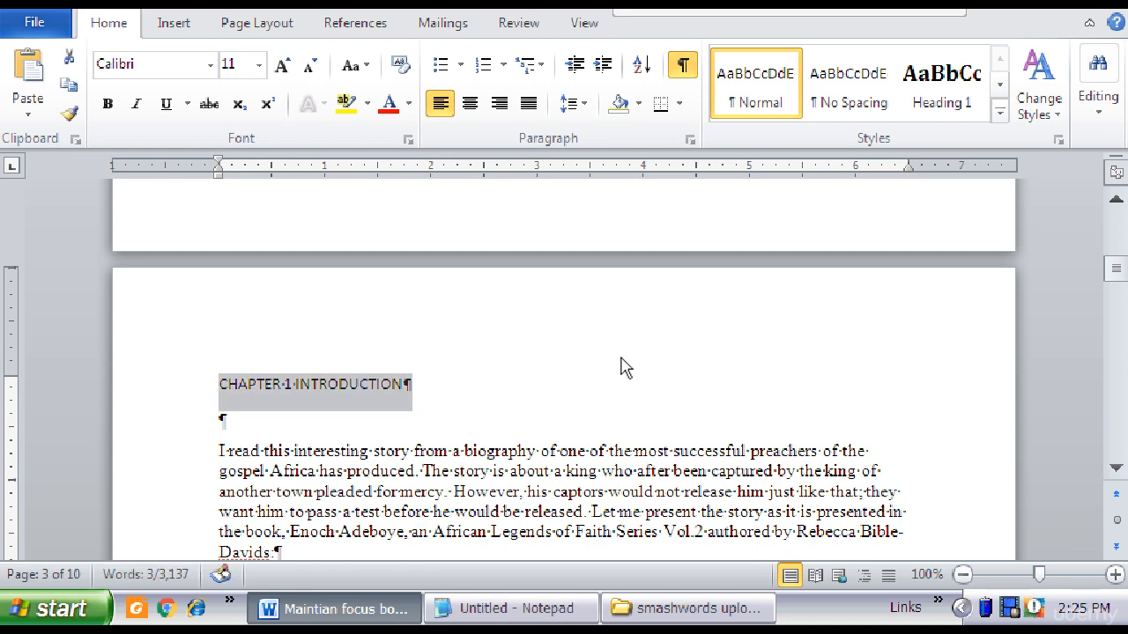
left_click(1000, 115)
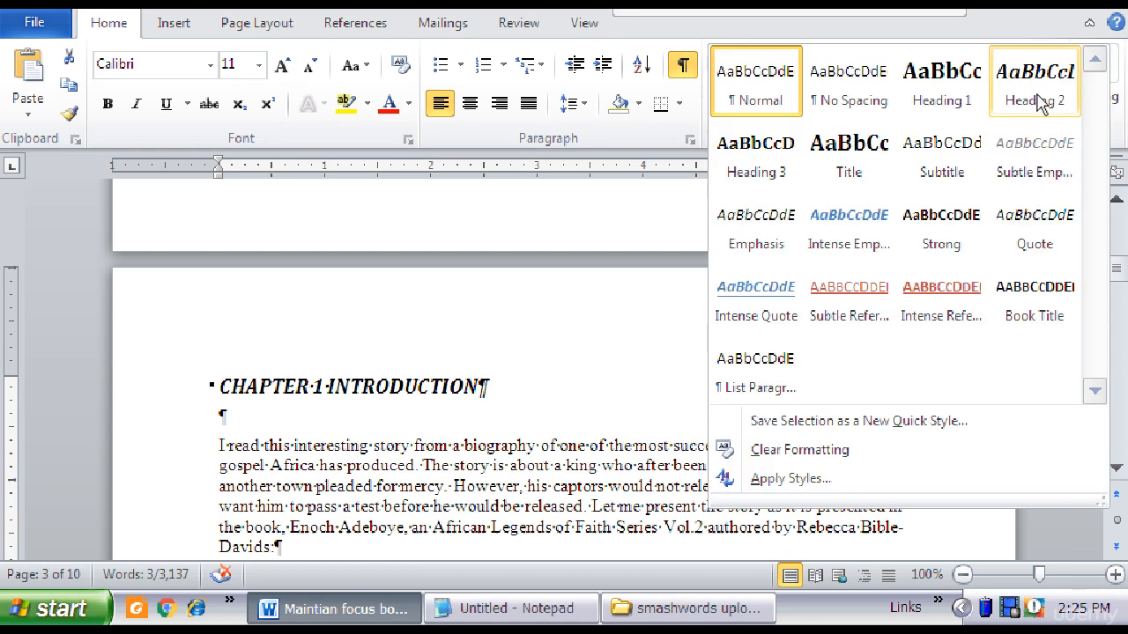
left_click(1039, 102)
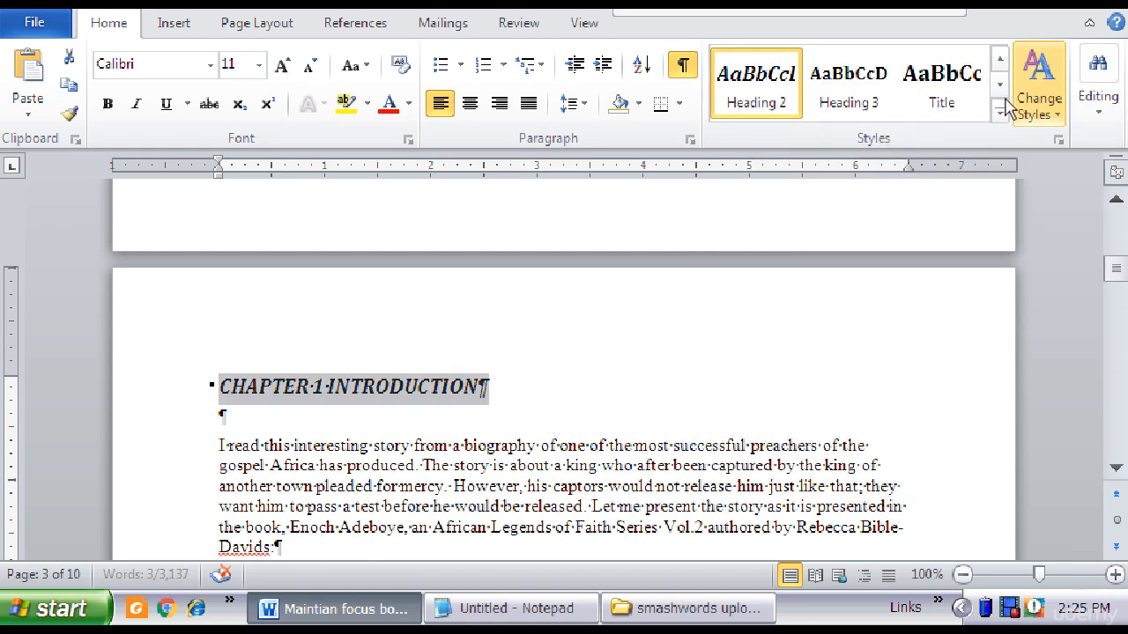
left_click(470, 104)
left_click(726, 421)
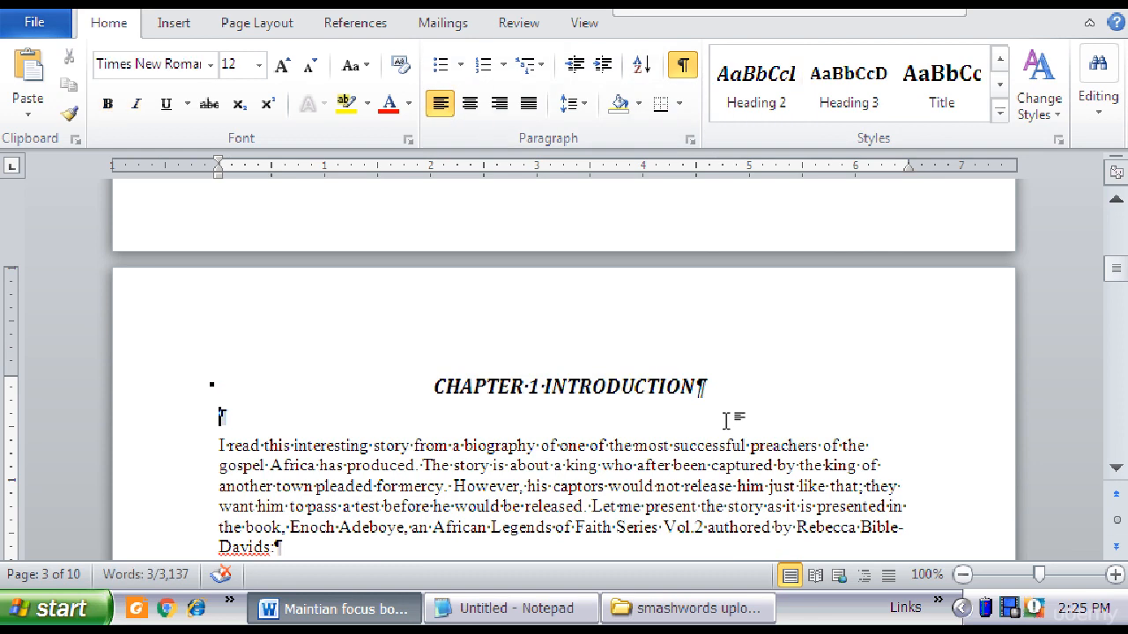
- Change the chapter number in the "A NOTE ON DISTRACTION" heading to 2
left_click(1116, 468)
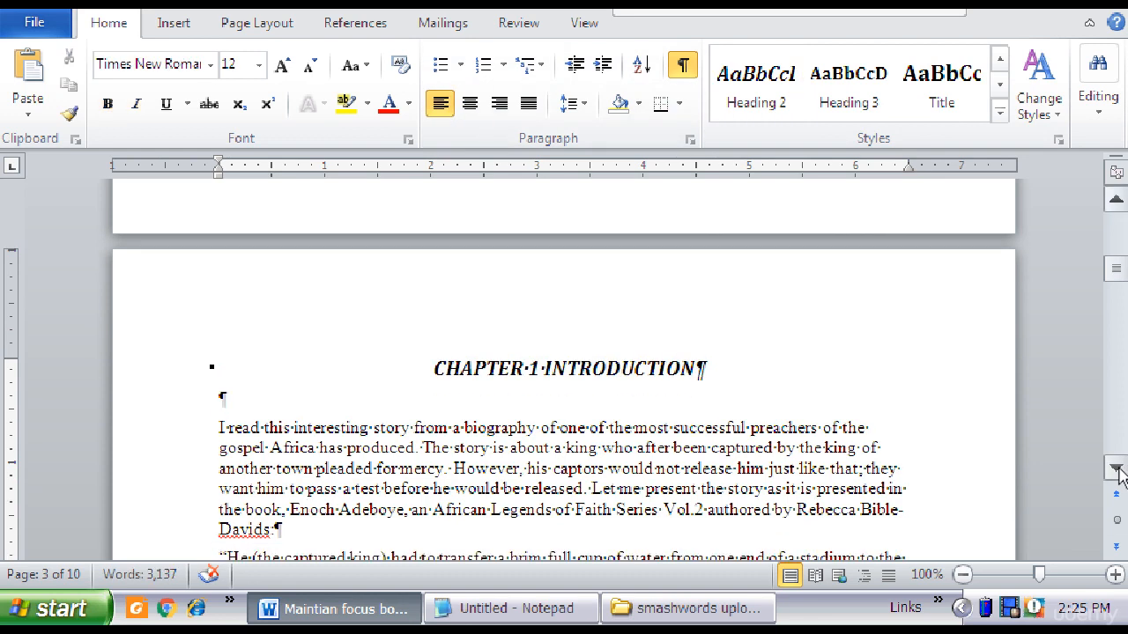
scroll(1117, 469, "down", 10)
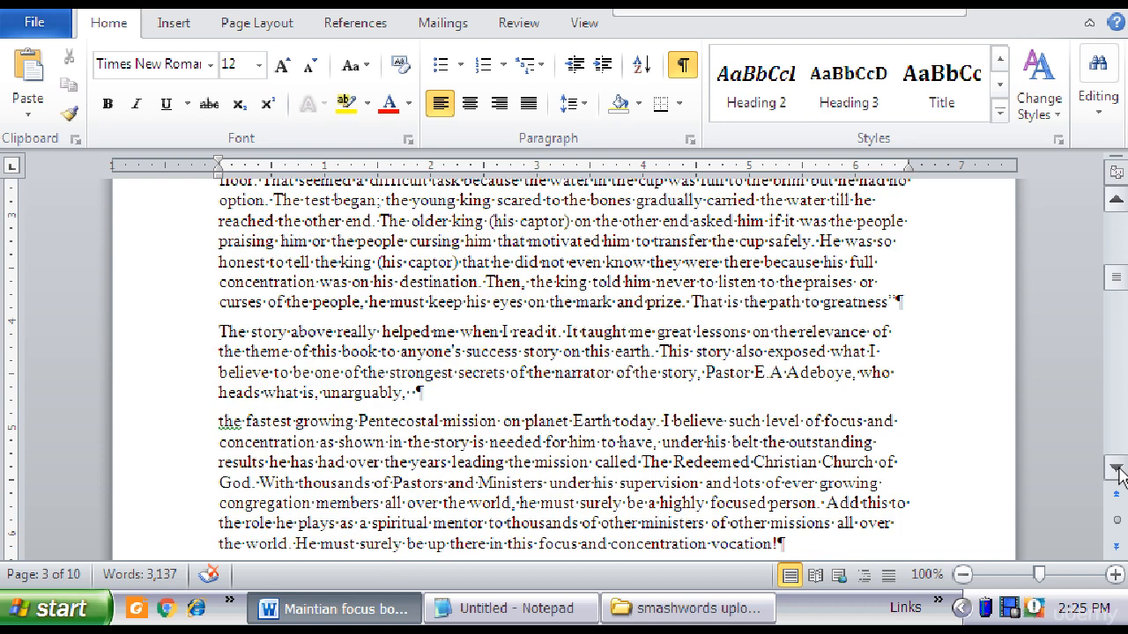
scroll(1119, 476, "down", 5)
scroll(1119, 476, "down", 10)
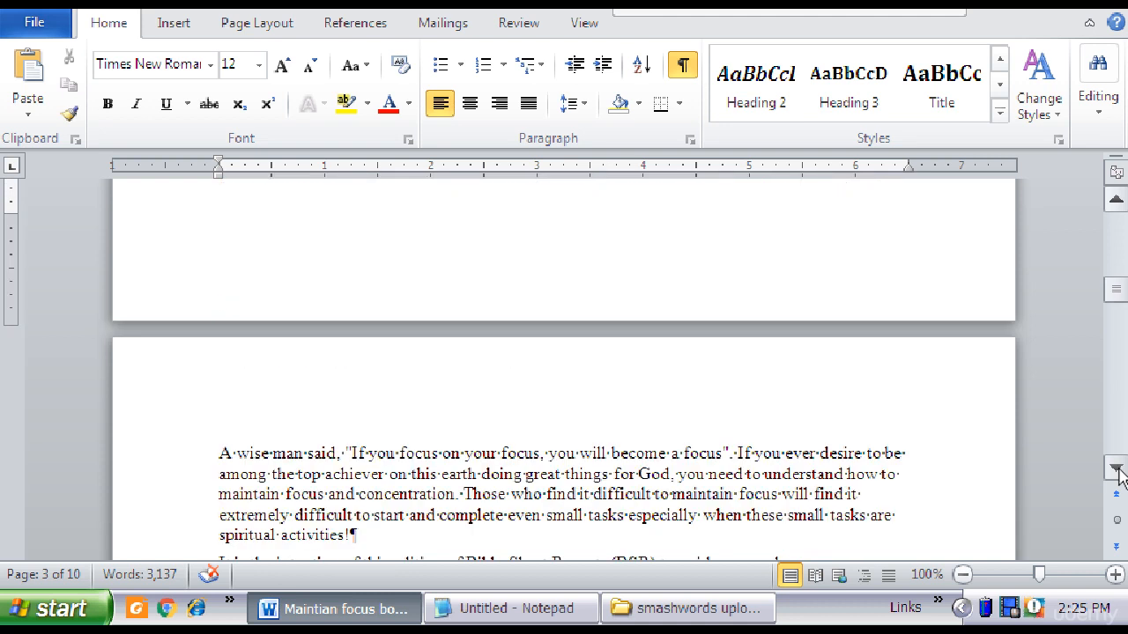
scroll(1118, 476, "down", 6)
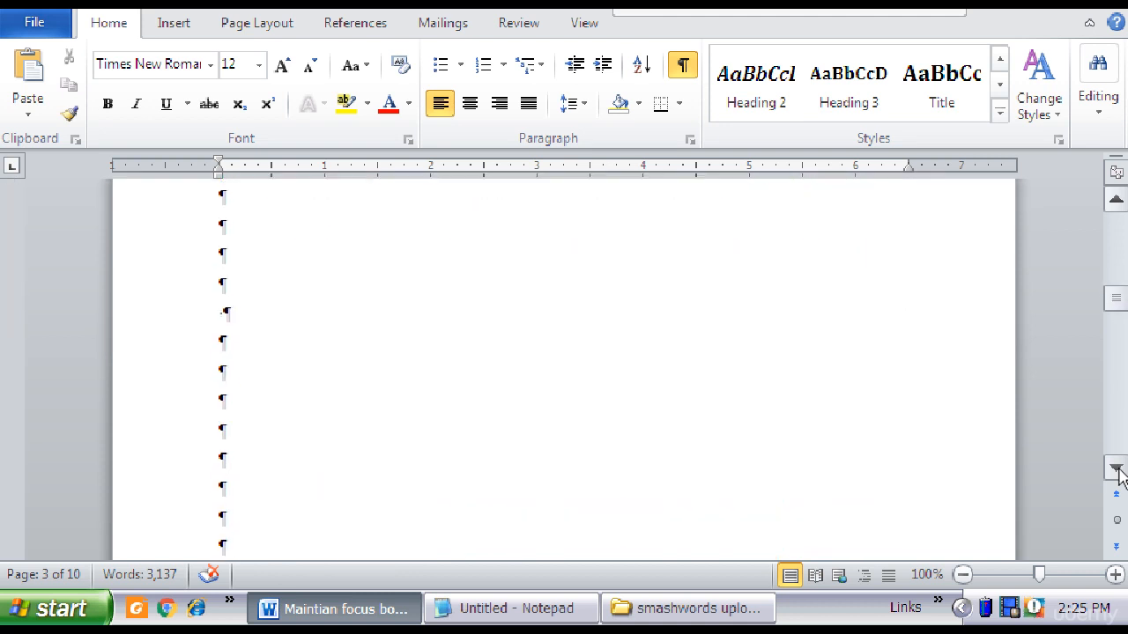
scroll(1119, 476, "down", 2)
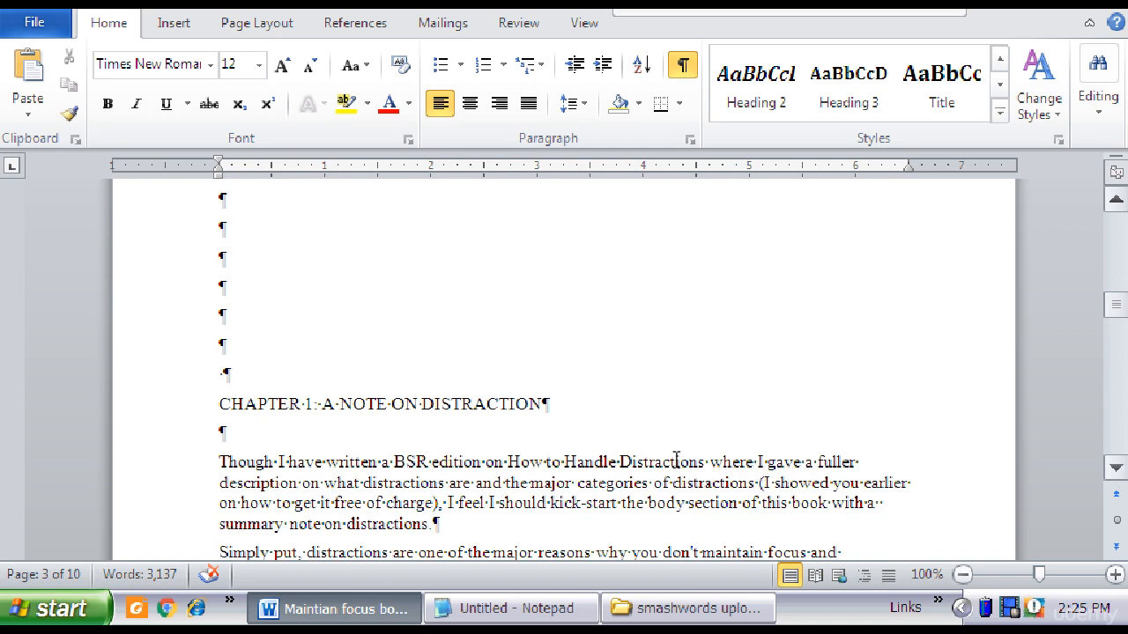
left_click(311, 407)
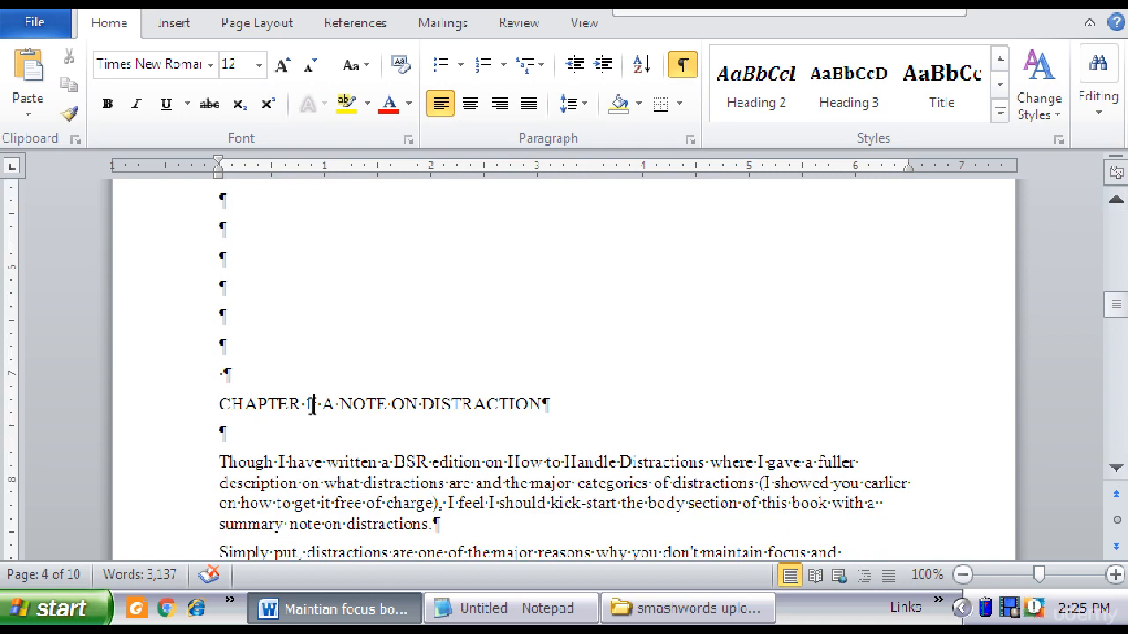
key("BackSpace")
type("1")
- Apply the Heading 2 style to the "CHAPTER 2: A NOTE ON DISTRACTION" line and centre it
left_click(179, 412)
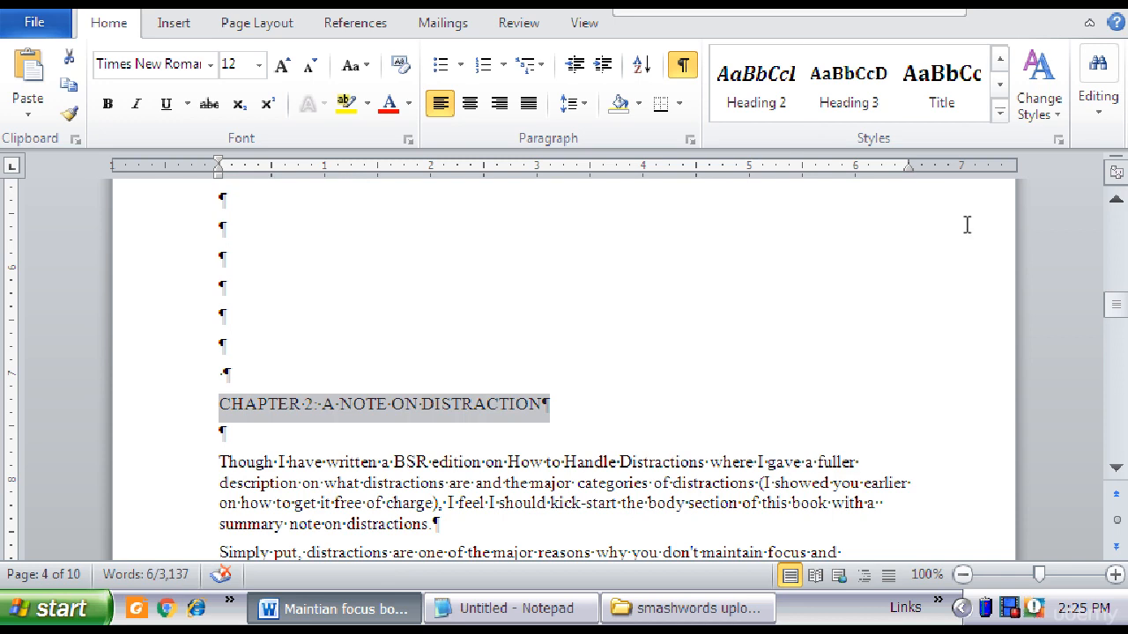
left_click(759, 92)
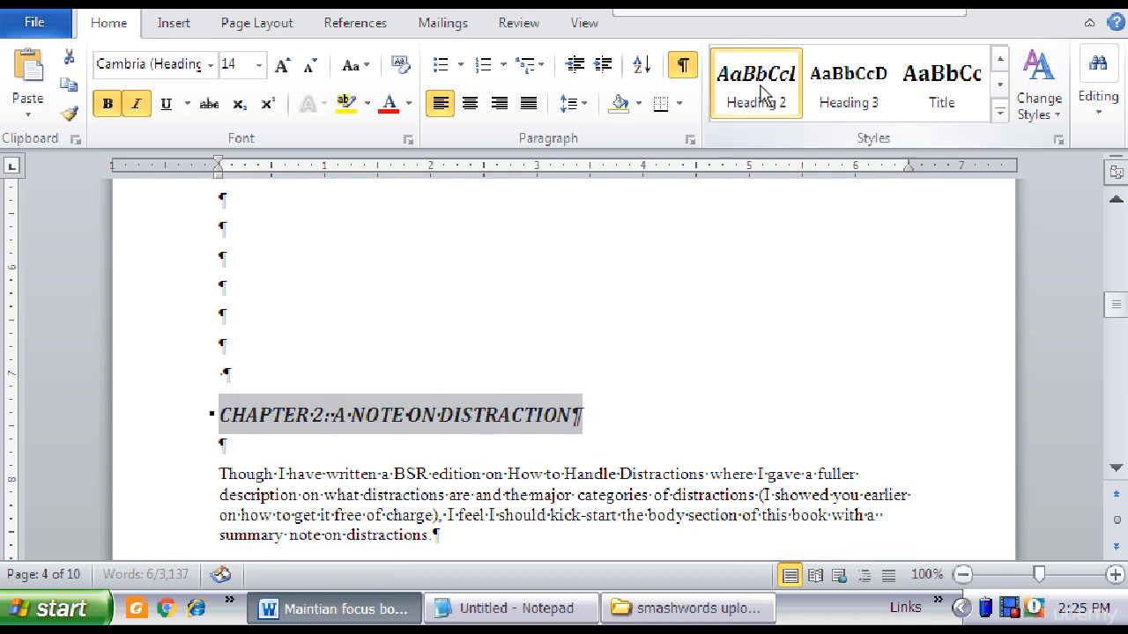
left_click(470, 103)
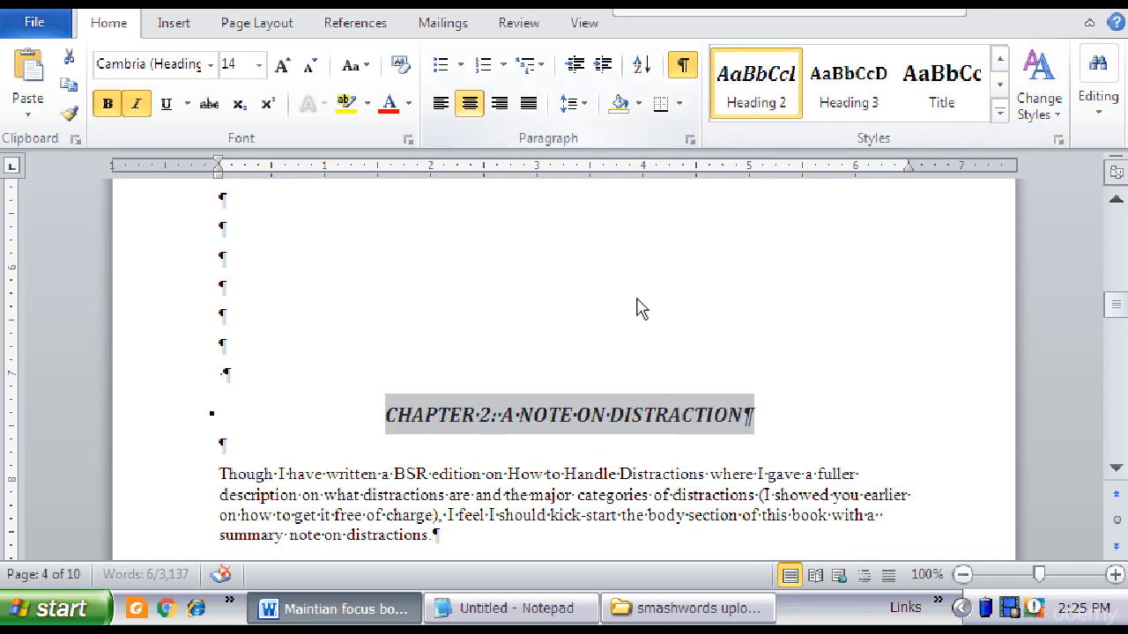
left_click(781, 450)
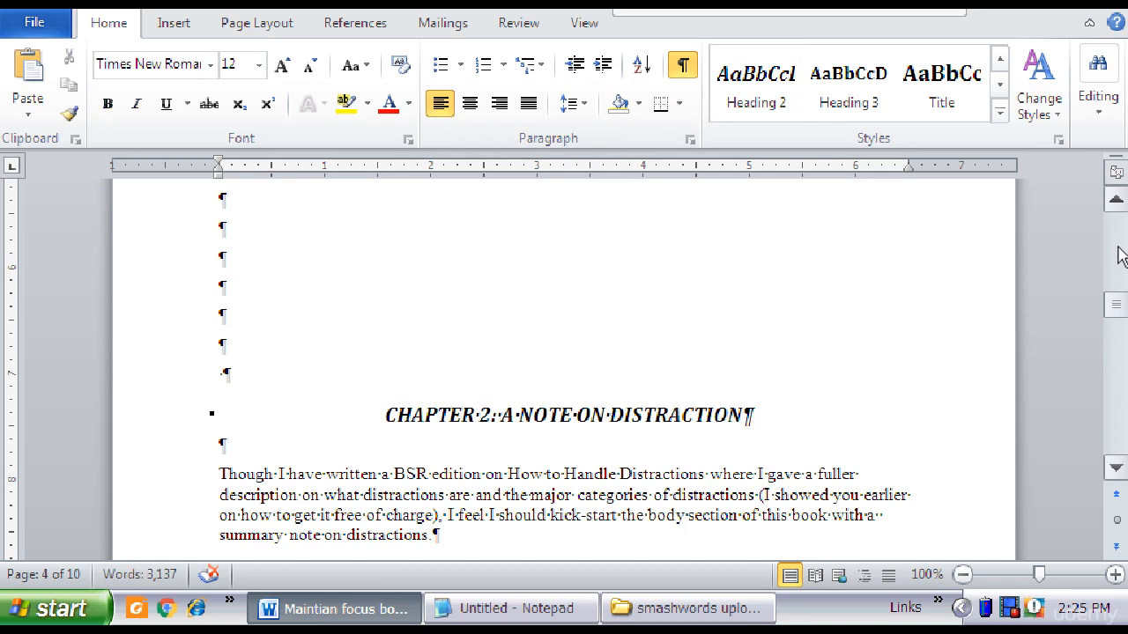
- Apply the Heading 3 style to the "My Experience" subheading in the introduction chapter on page 3
left_click(1117, 256)
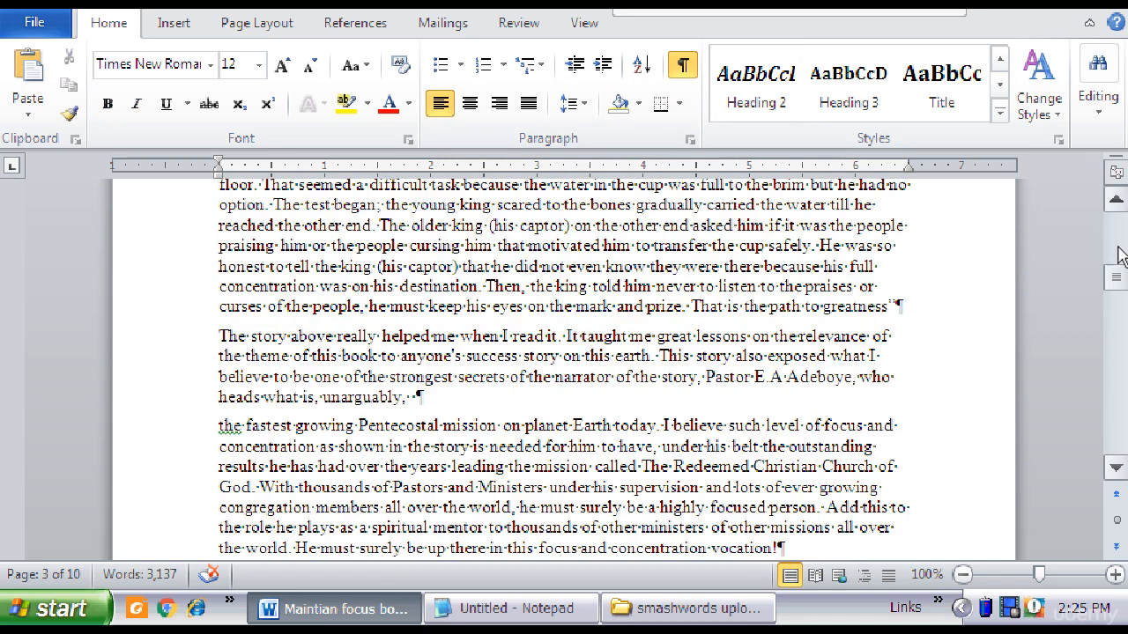
left_click(1119, 449)
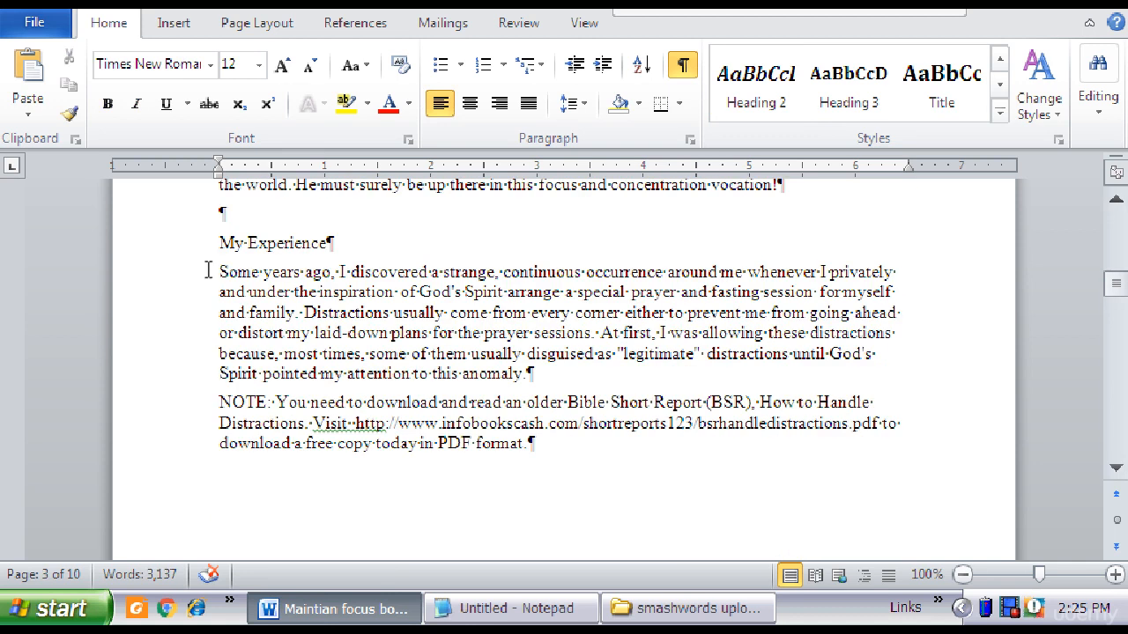
left_click(1119, 231)
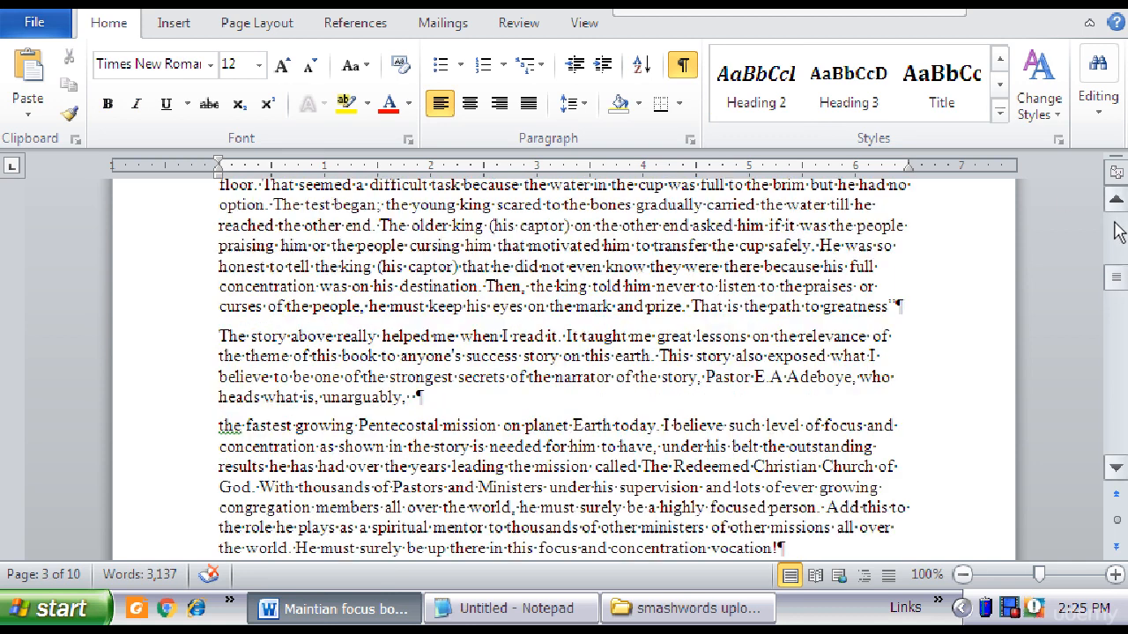
left_click(1119, 230)
left_click(1118, 451)
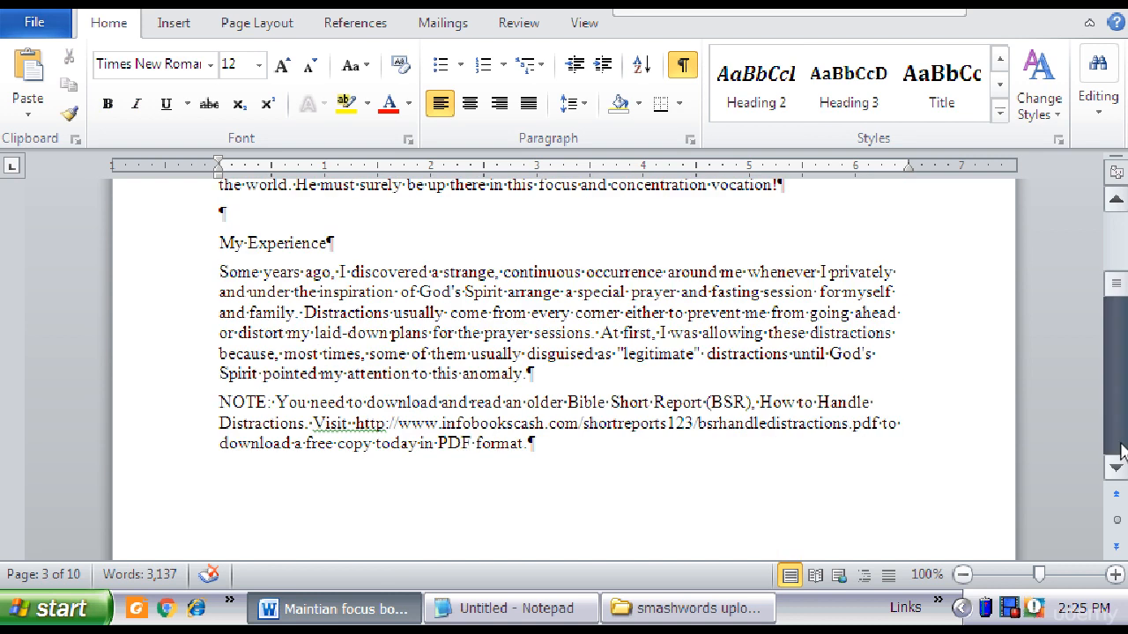
left_click(163, 255)
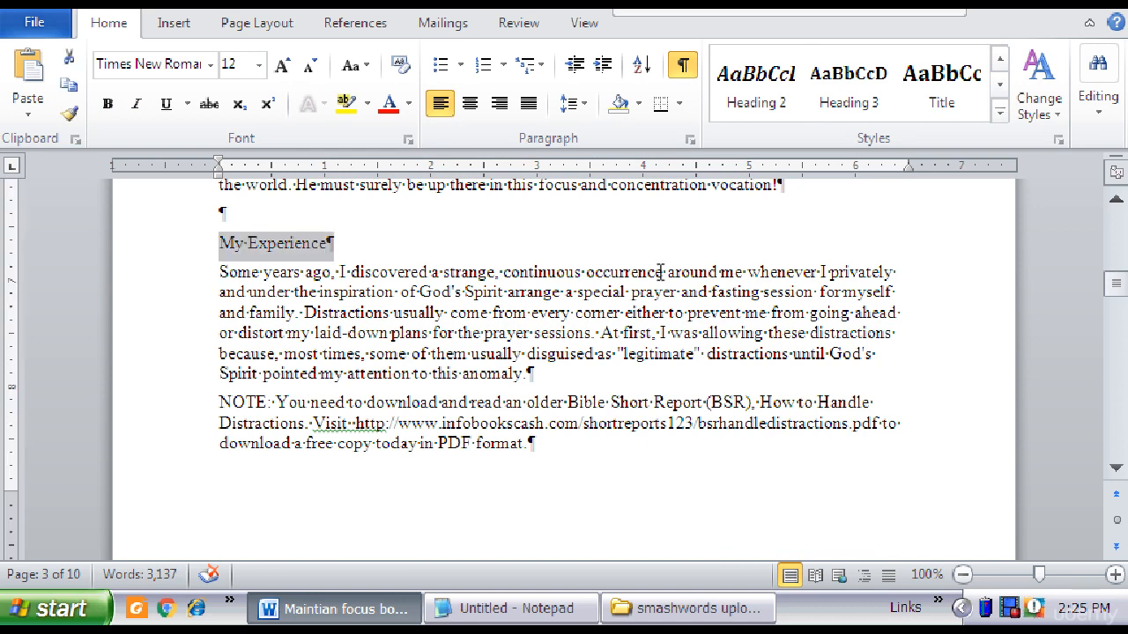
left_click(859, 86)
left_click(716, 308)
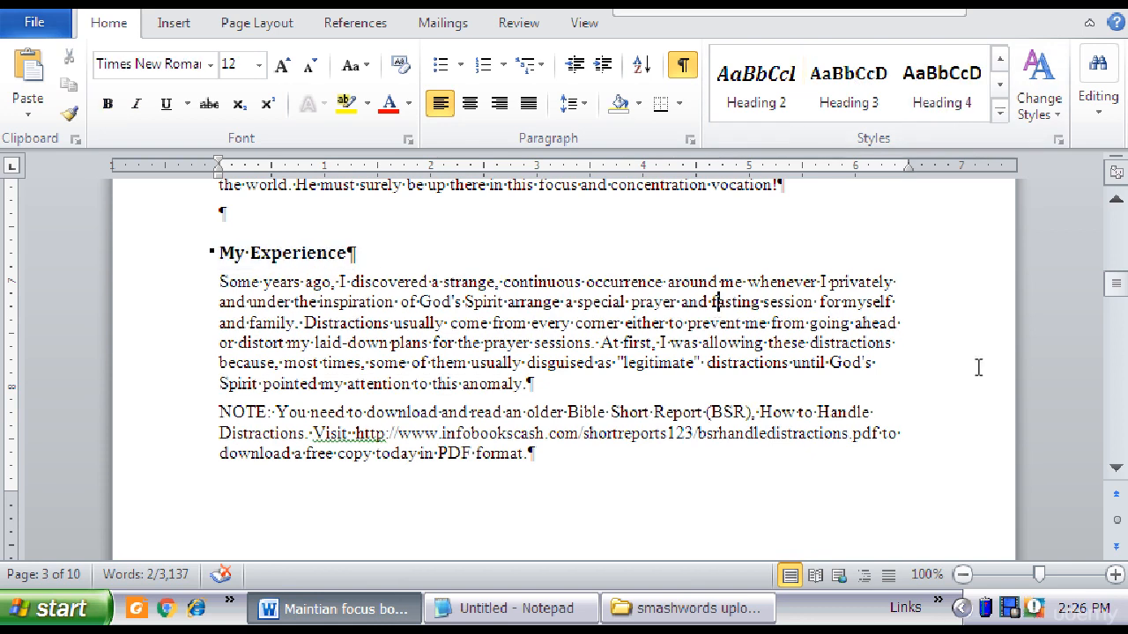
- Apply the Heading 3 style to the "Categories of Distractions" subheading on page 5
left_click(1119, 441)
left_click(1119, 440)
left_click(1119, 441)
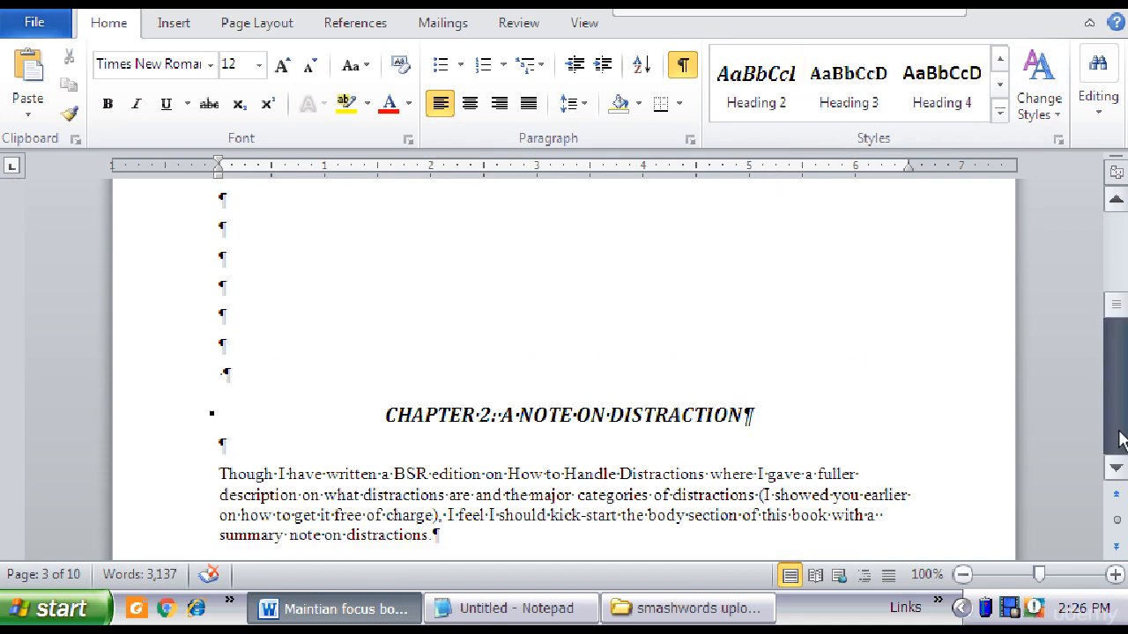
left_click(1117, 473)
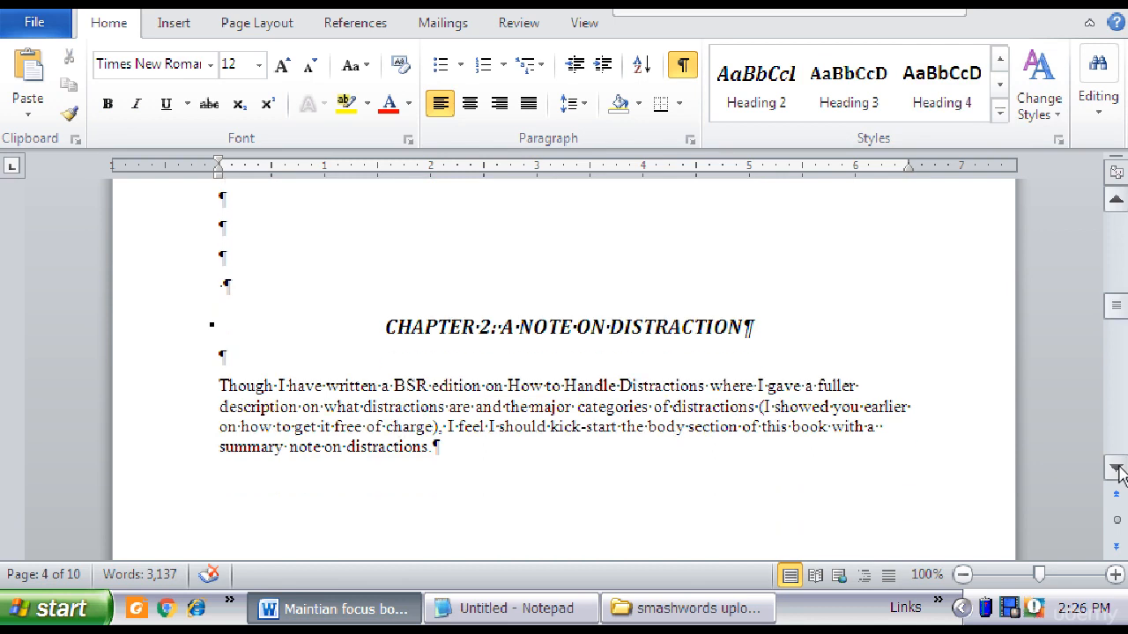
left_click(1119, 471)
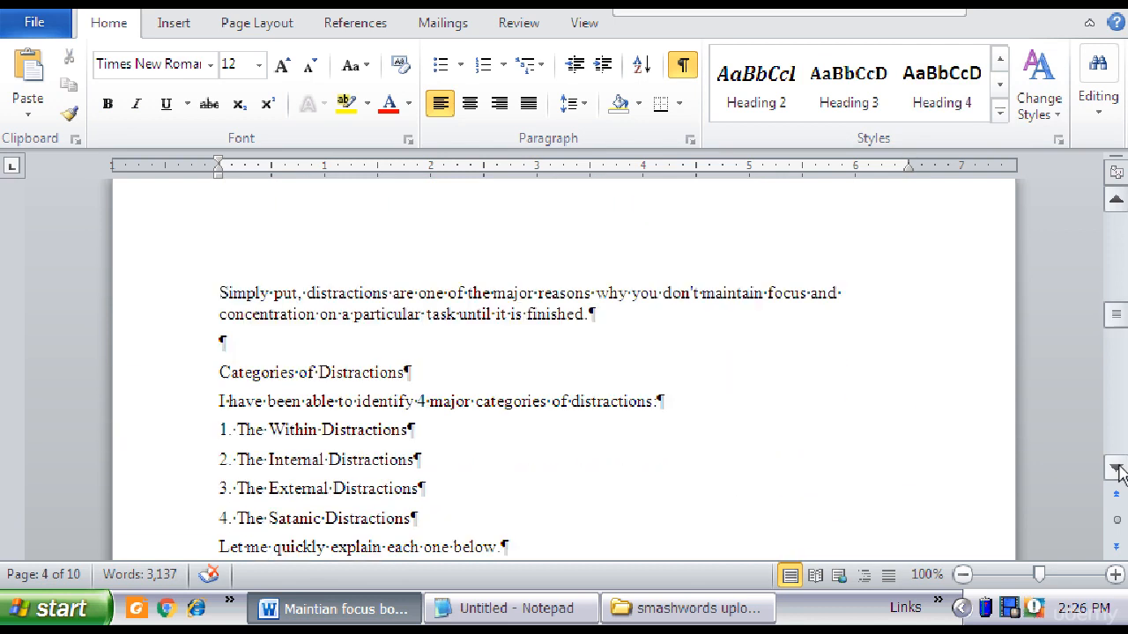
left_click(1119, 471)
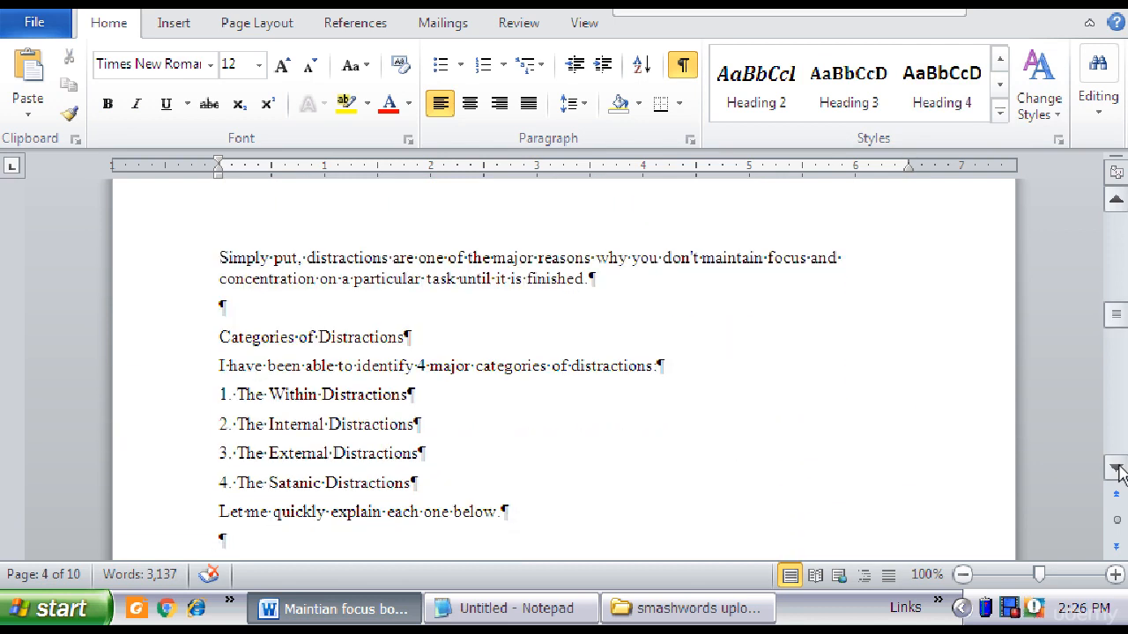
left_click(185, 343)
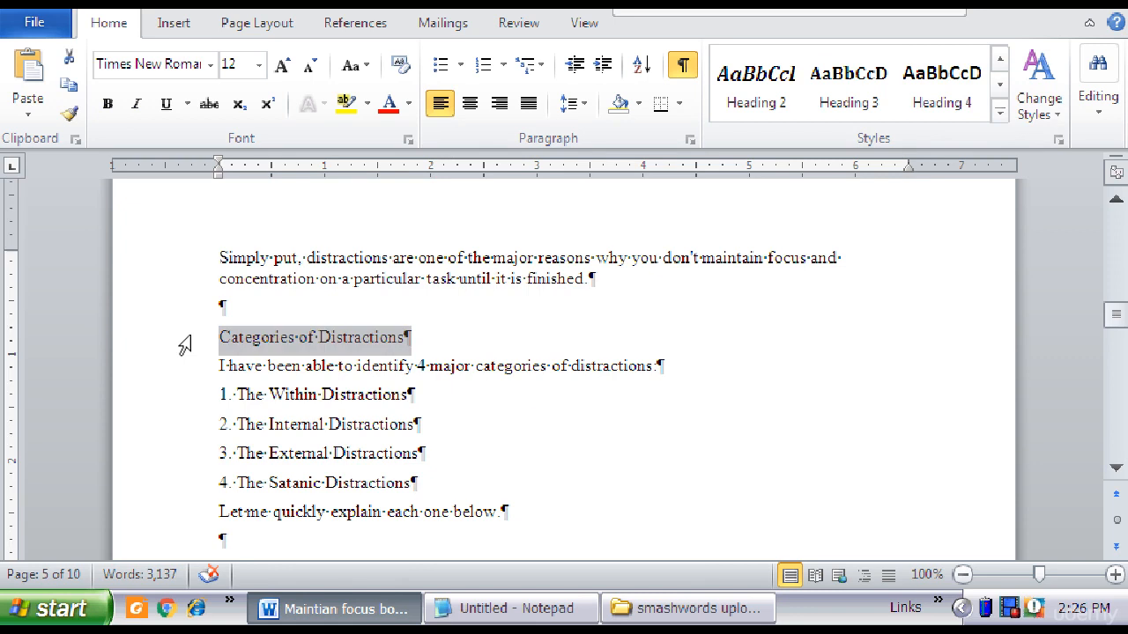
left_click(842, 81)
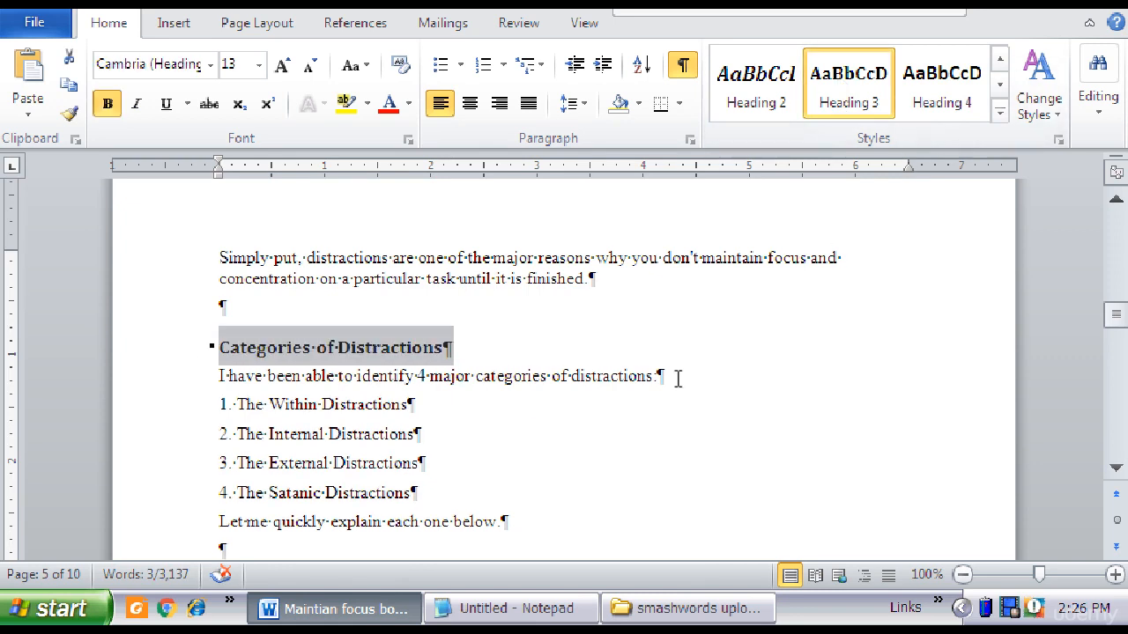
left_click(654, 451)
- Apply the Heading 3 style to the "Within Distractions" subheading below the list of four distraction categories
left_click(1117, 473)
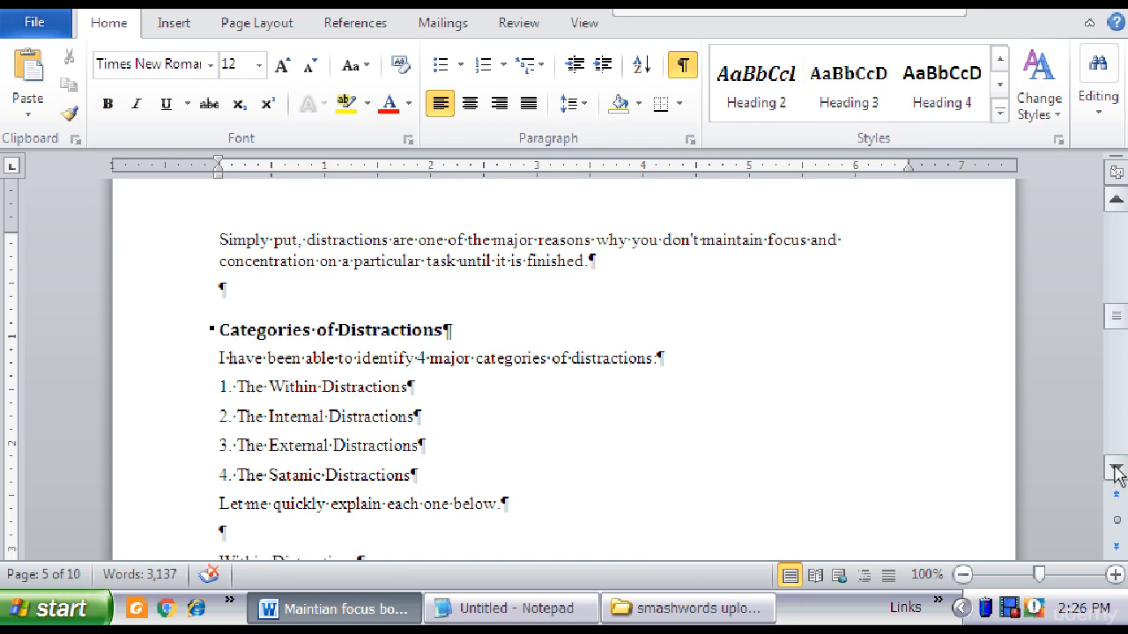
left_click(1116, 473)
left_click(1116, 473)
left_click(1116, 473)
left_click(1116, 473)
left_click(1116, 473)
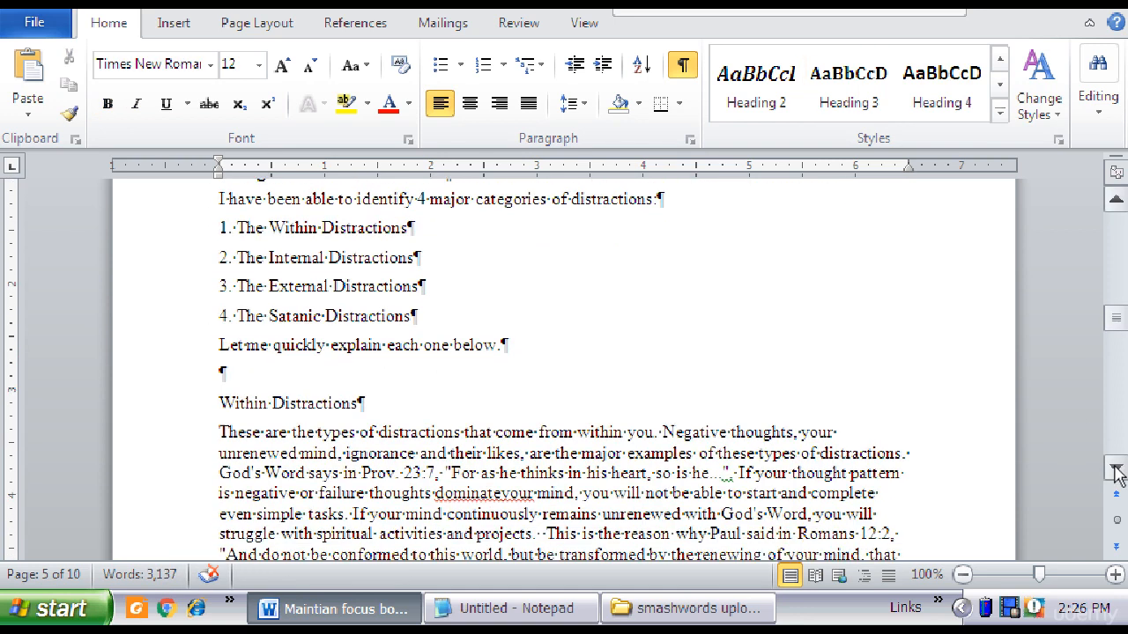
left_click(1116, 473)
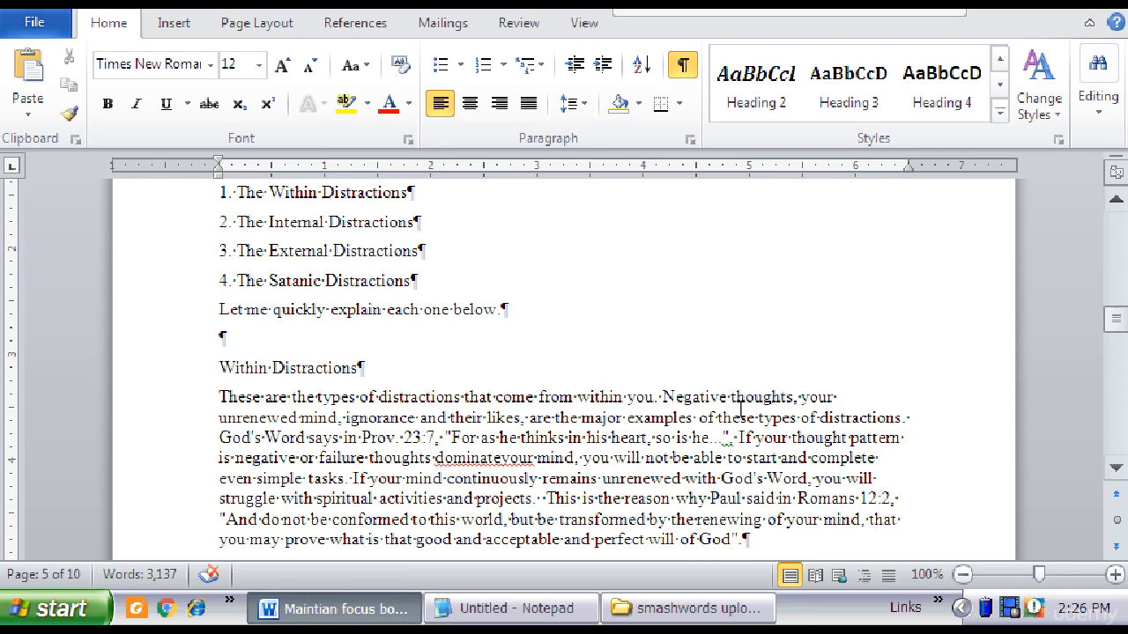
left_click(187, 377)
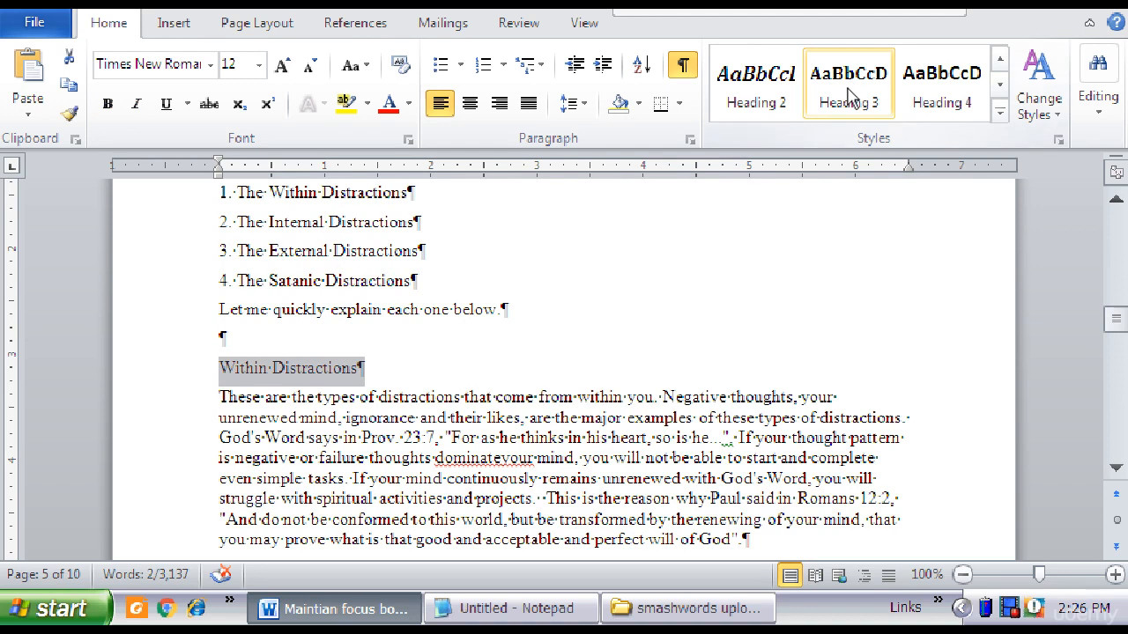
left_click(849, 93)
- Apply the Heading 3 style to the "Internal Distractions" subheading further down page 5
left_click(1116, 471)
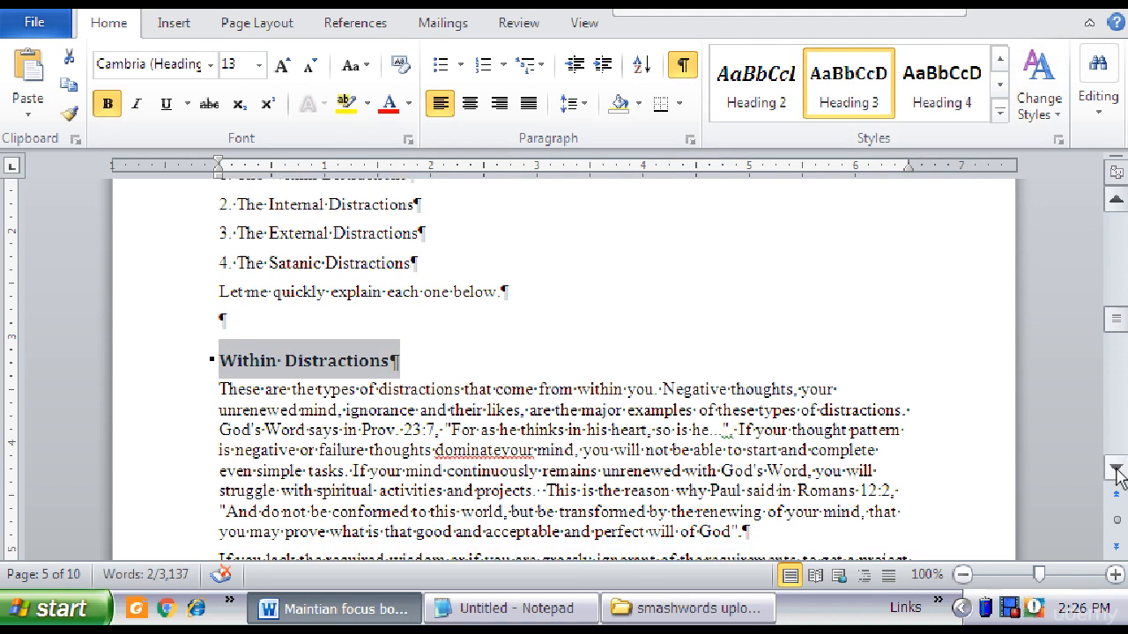
scroll(1116, 471, "down", 7)
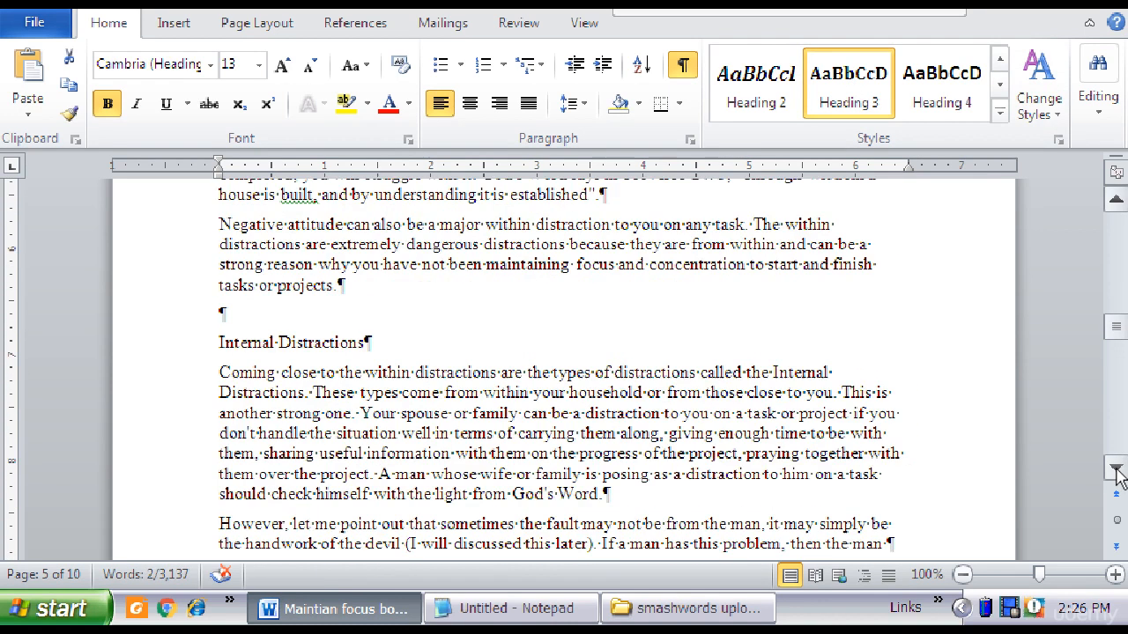
left_click(154, 346)
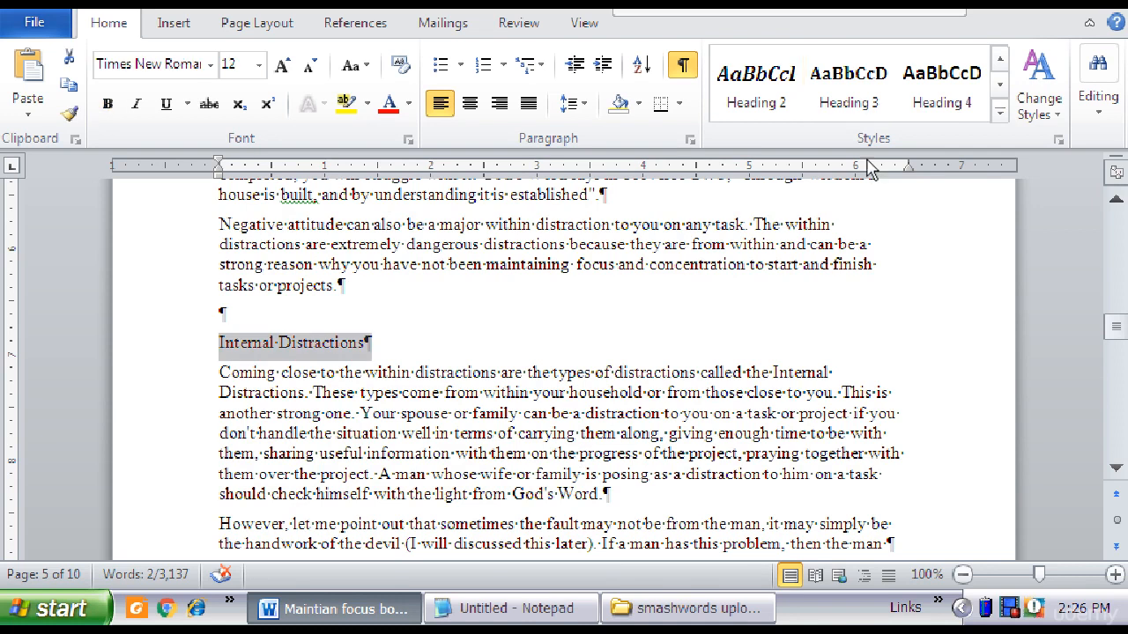
left_click(848, 93)
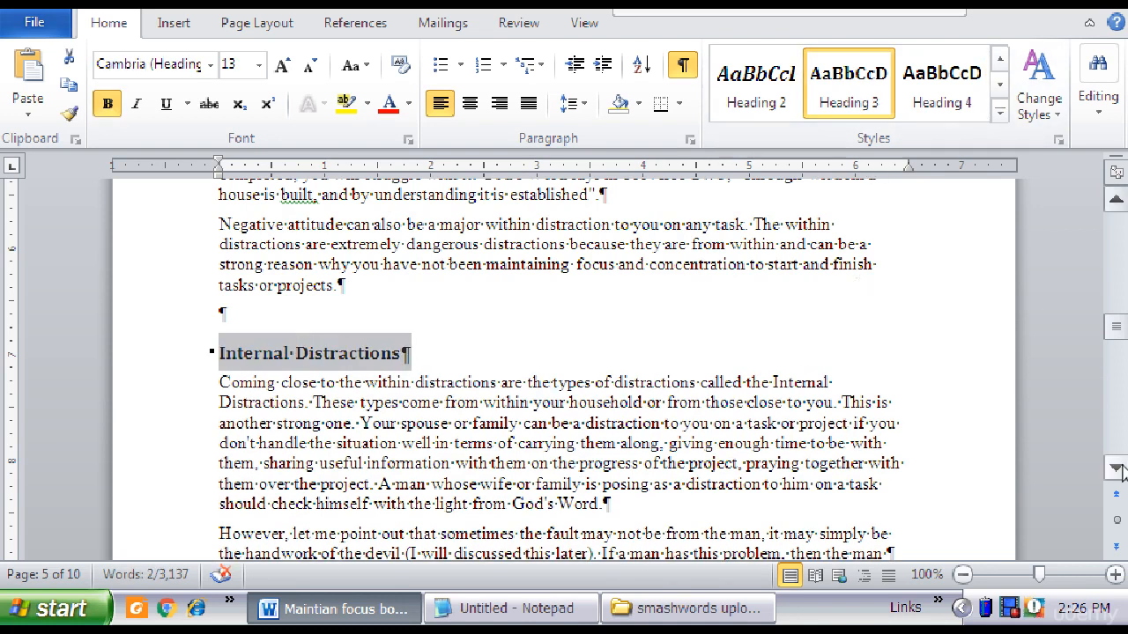
- Apply the Heading 3 style to the "External Distractions" subheading on page 6
scroll(1116, 471, "down", 4)
scroll(1116, 472, "down", 8)
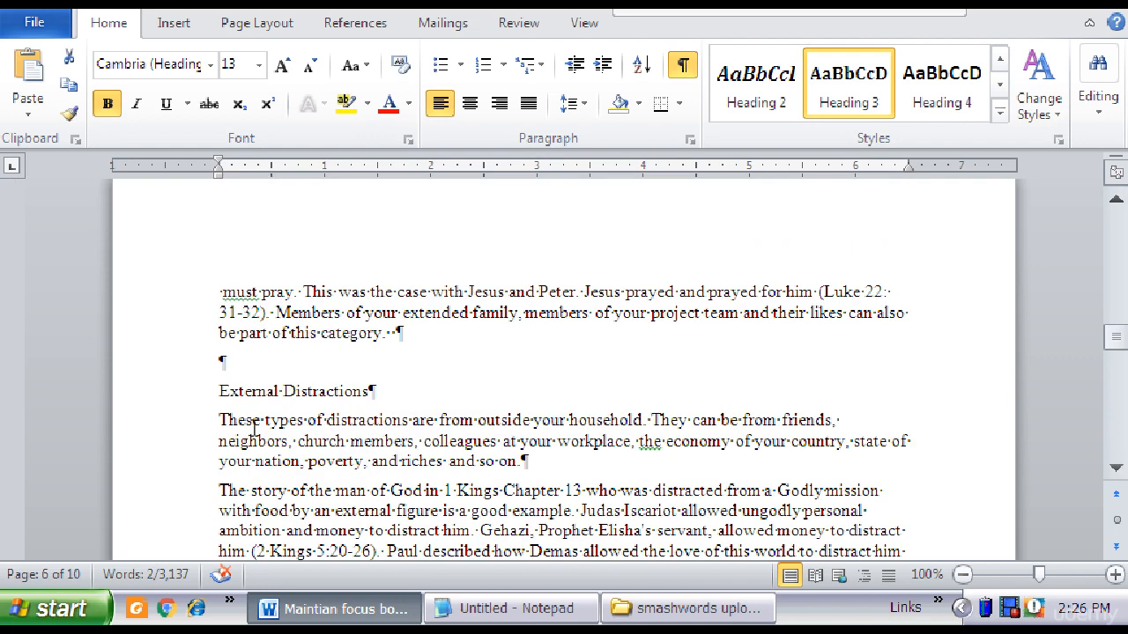
left_click(169, 401)
left_click(848, 81)
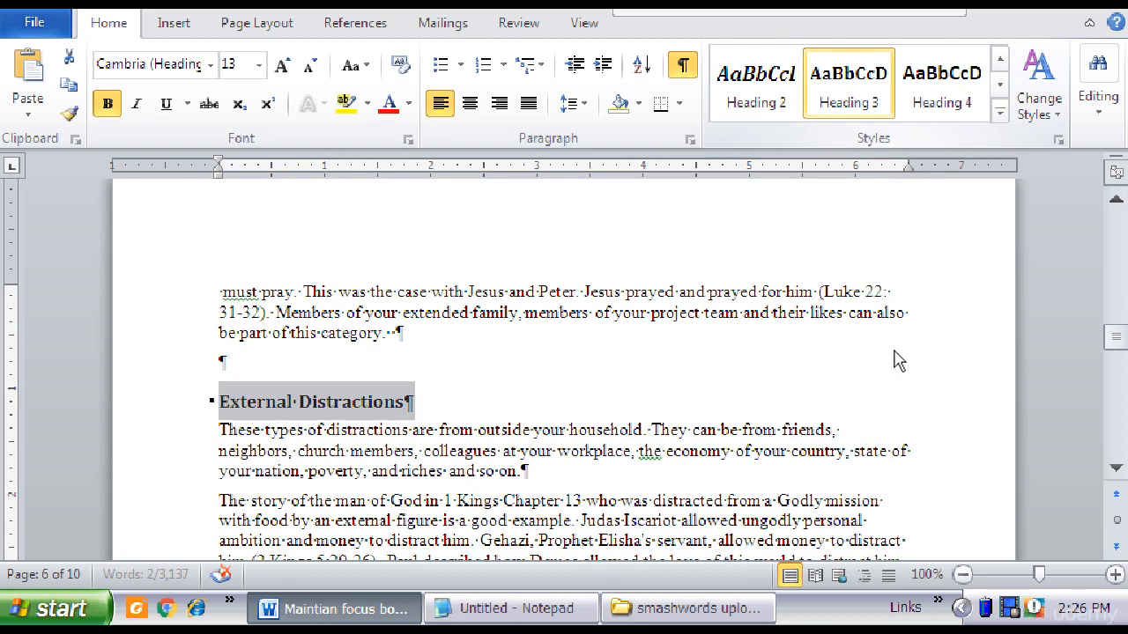
- Apply the Heading 3 style to the "Satanic Distractions" subheading further down page 6
left_click(1116, 469)
left_click(1116, 473)
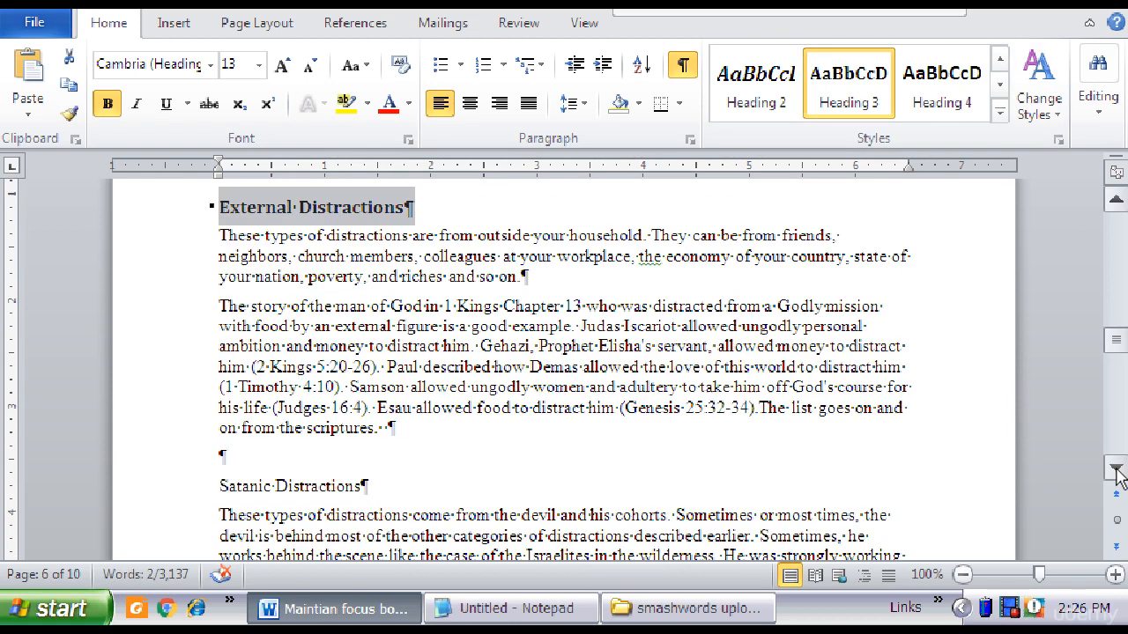
left_click(1116, 473)
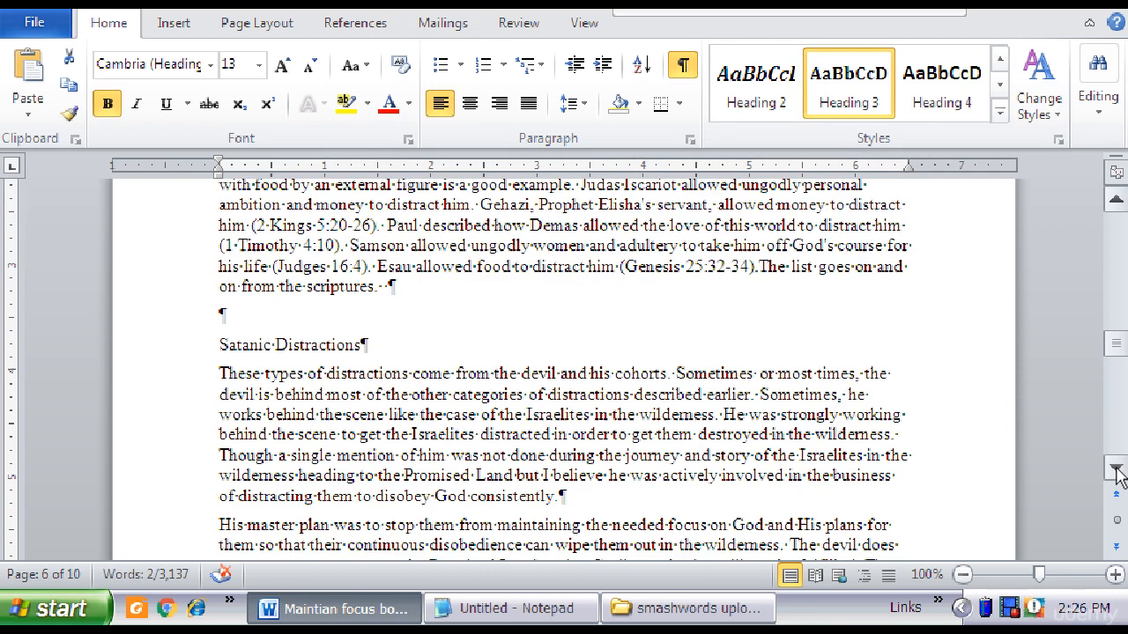
left_click(185, 352)
left_click(847, 81)
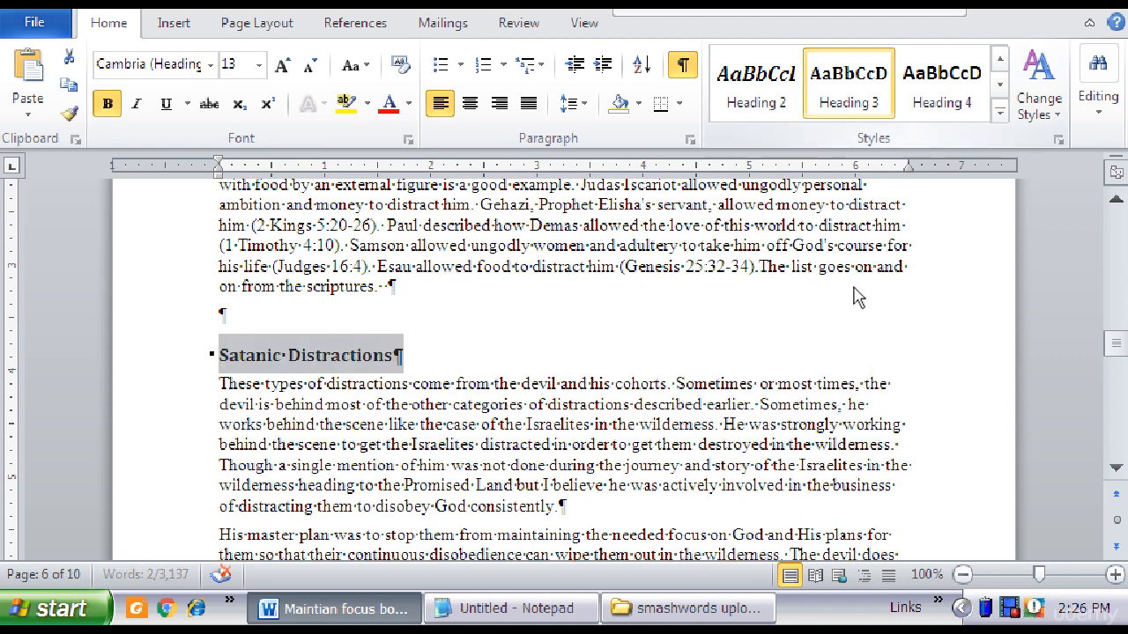
- Renumber the "DOCUMENT IMPORTANT DETAILS OF YOUR PROJECT" chapter title on page 7 as Chapter 3
left_click(1117, 469)
left_click(1117, 469)
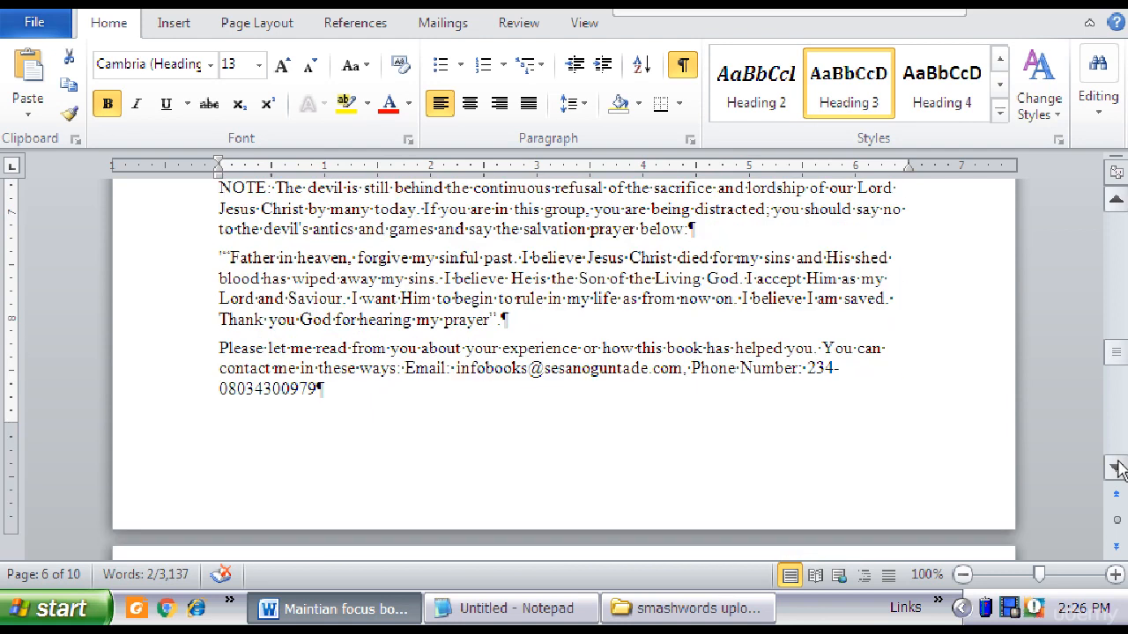
left_click(1116, 469)
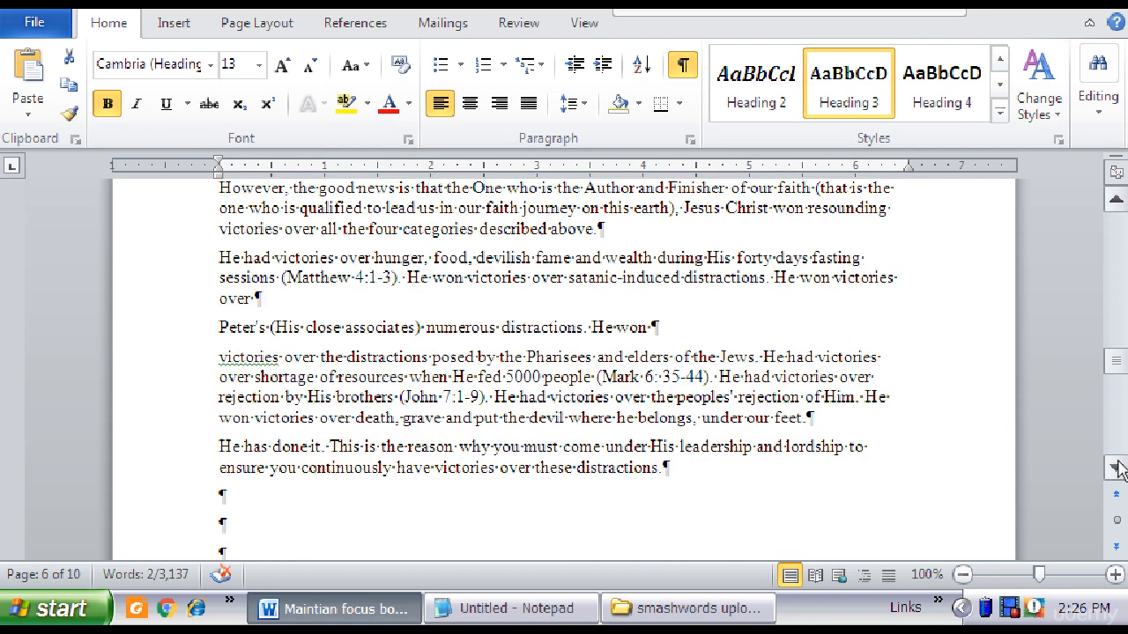
left_click(1116, 468)
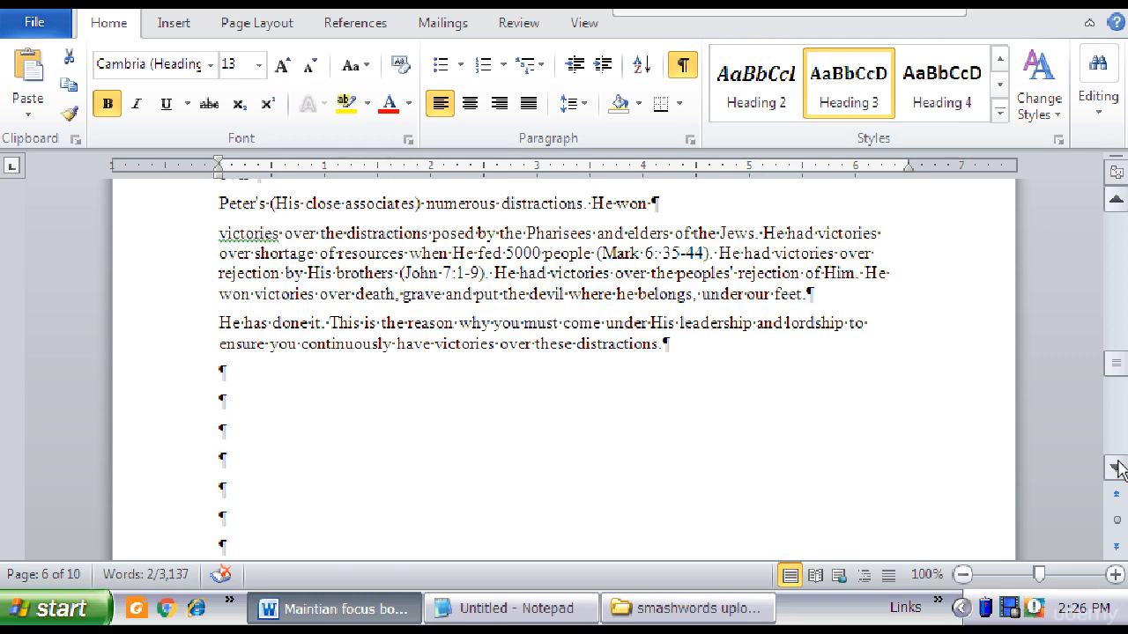
left_click(1116, 468)
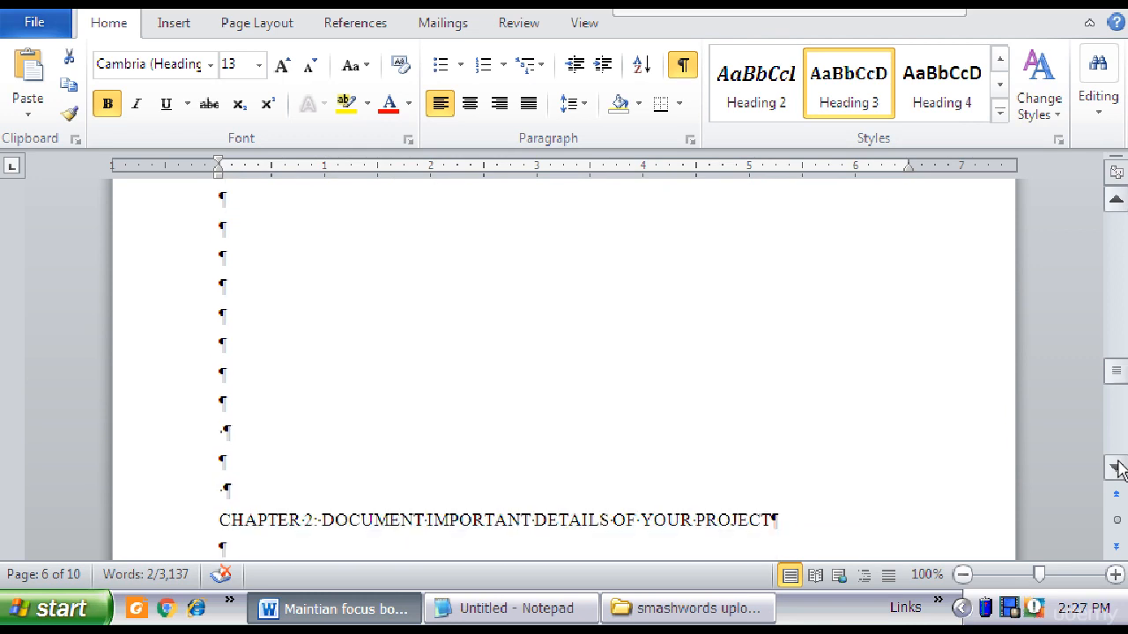
left_click(1116, 468)
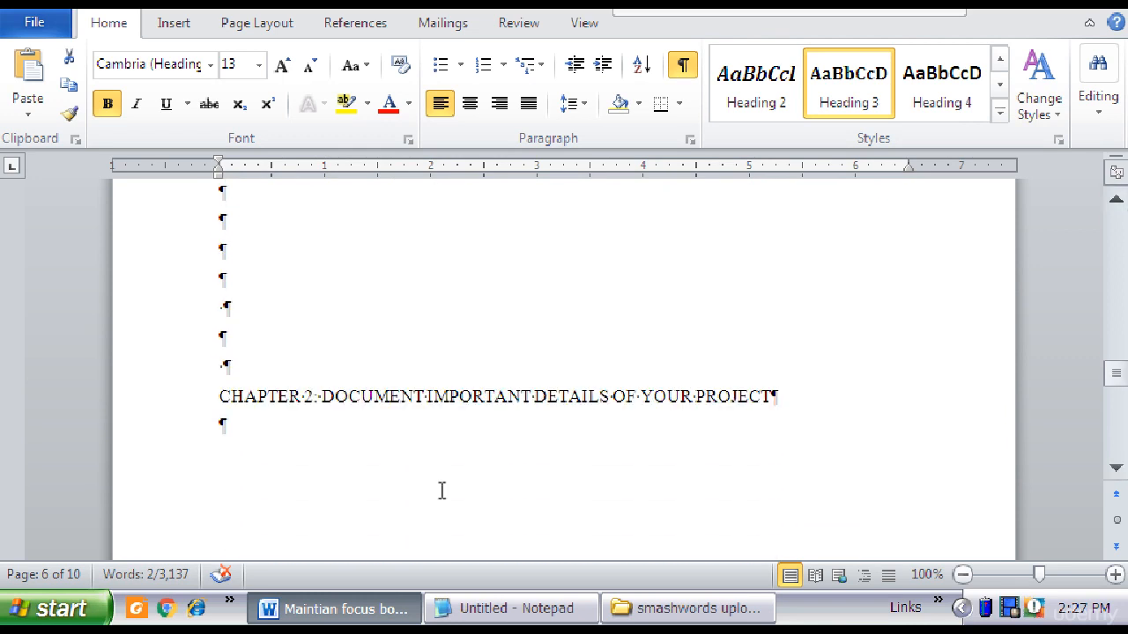
left_click(314, 396)
key("BackSpace")
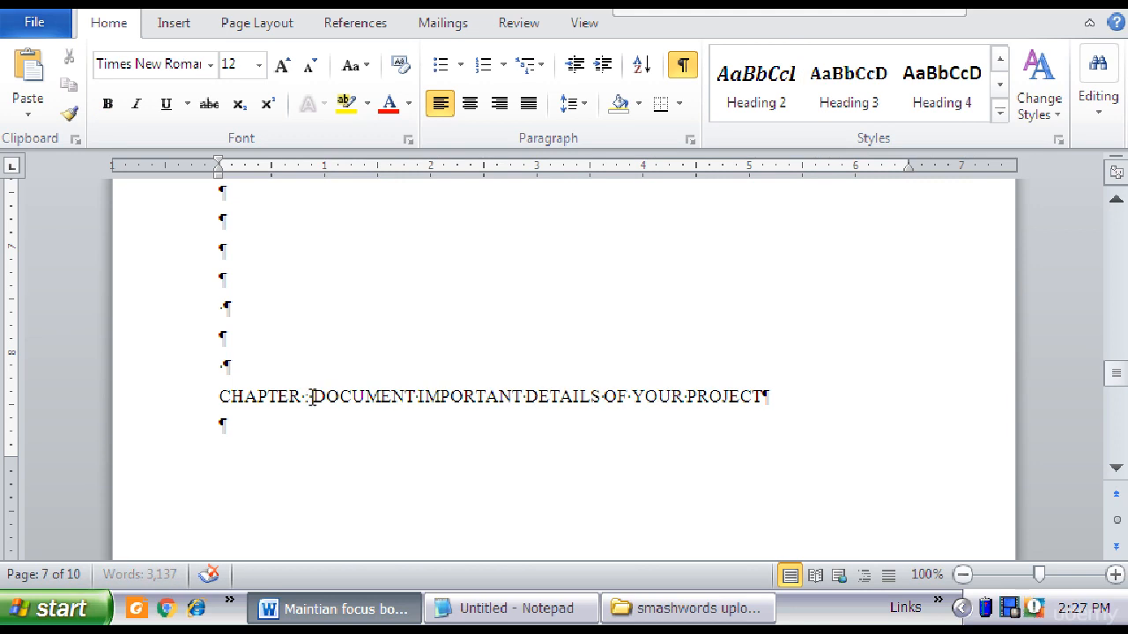
type("3")
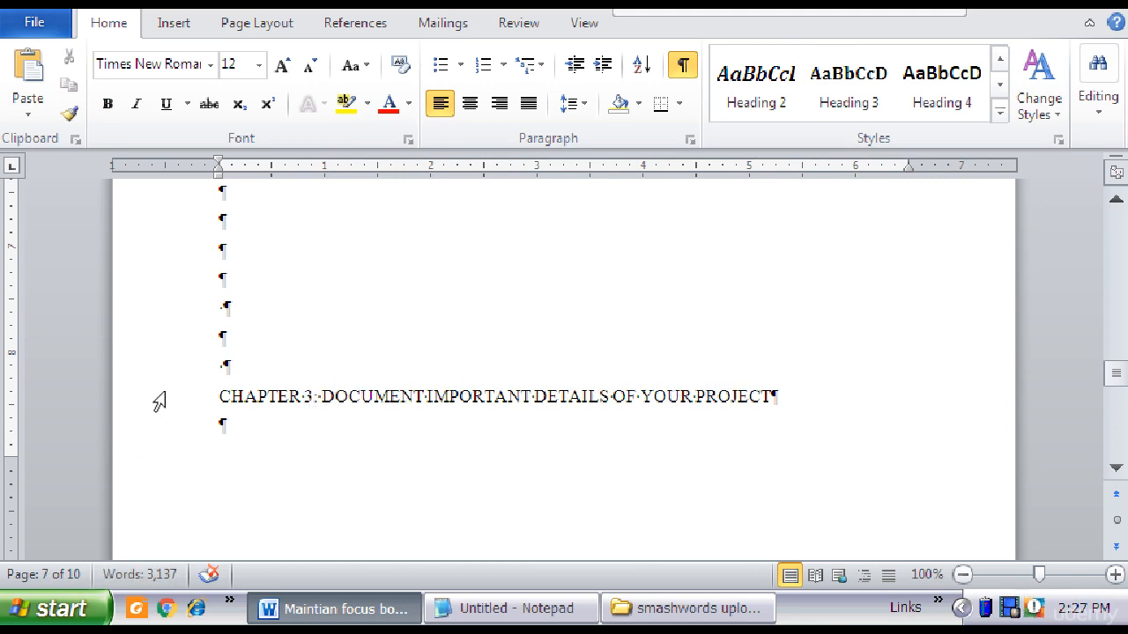
- Apply the Heading 2 style to the Chapter 3 title and center it
left_click(158, 402)
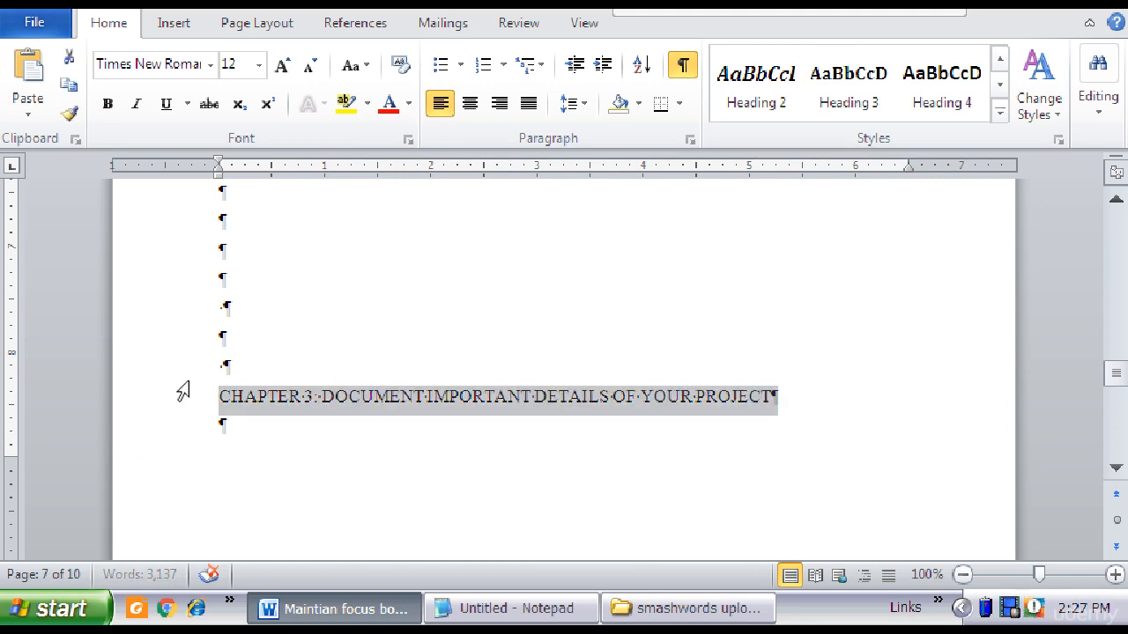
left_click(754, 103)
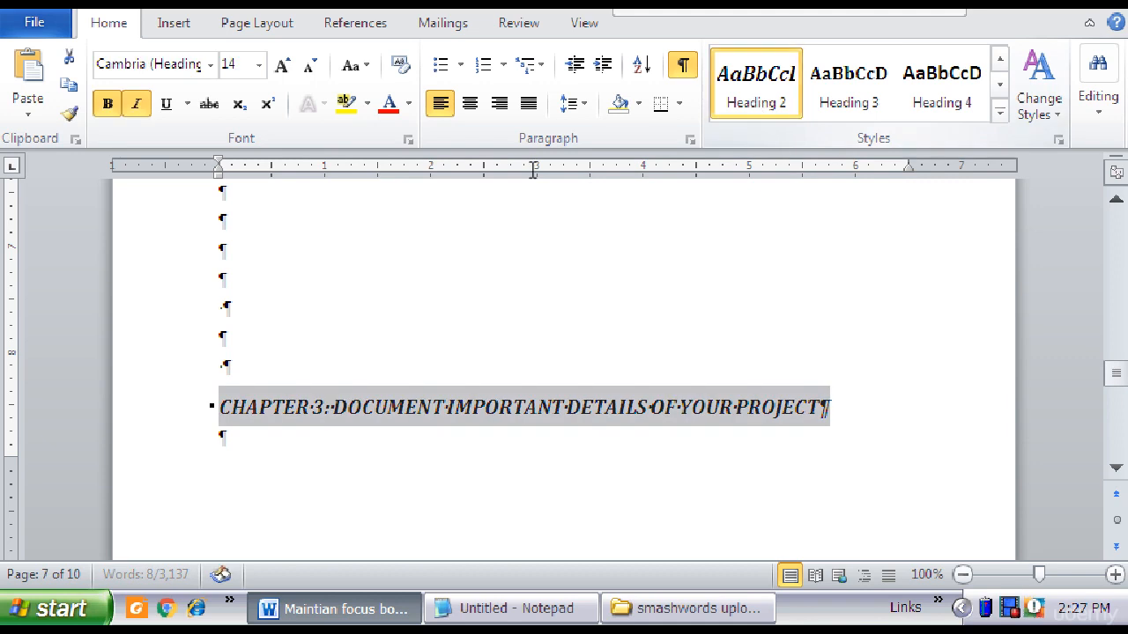
left_click(472, 107)
left_click(854, 458)
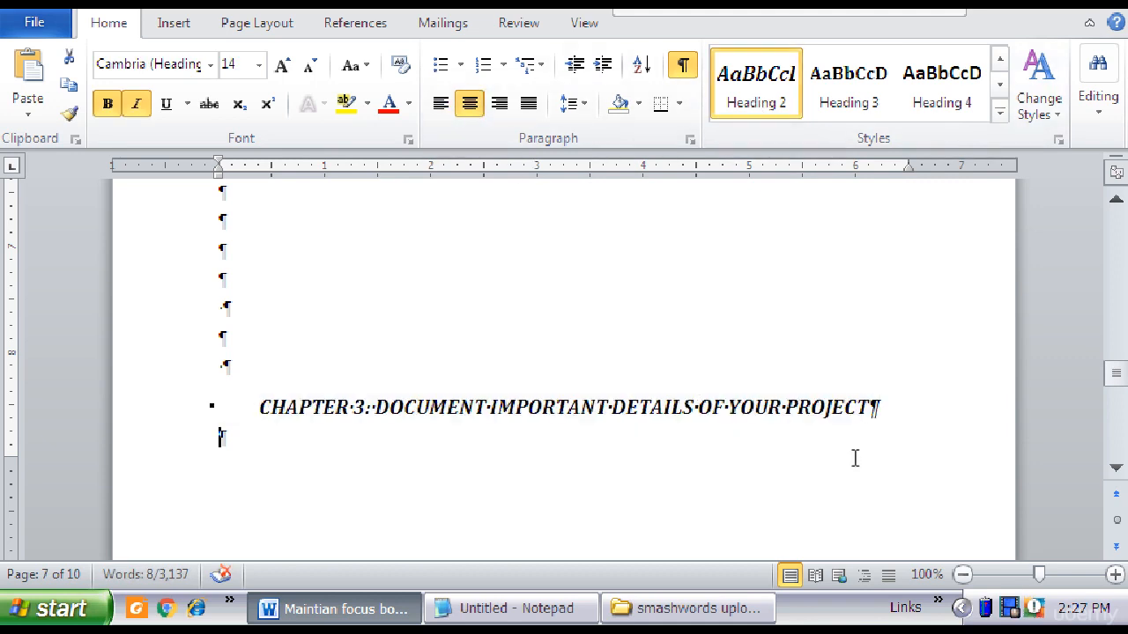
- Renumber the "LIST THE TASKS TO BE DONE STEP BY STEP" chapter title on page 8 as Chapter 4
left_click(1116, 468)
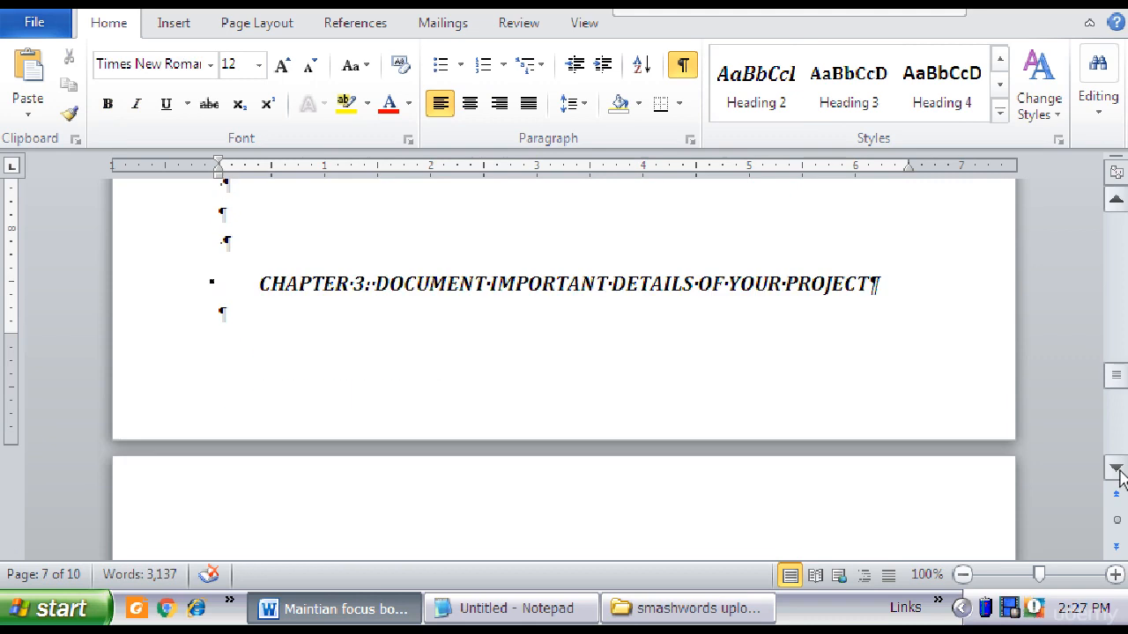
left_click_drag(1118, 474, 1118, 474)
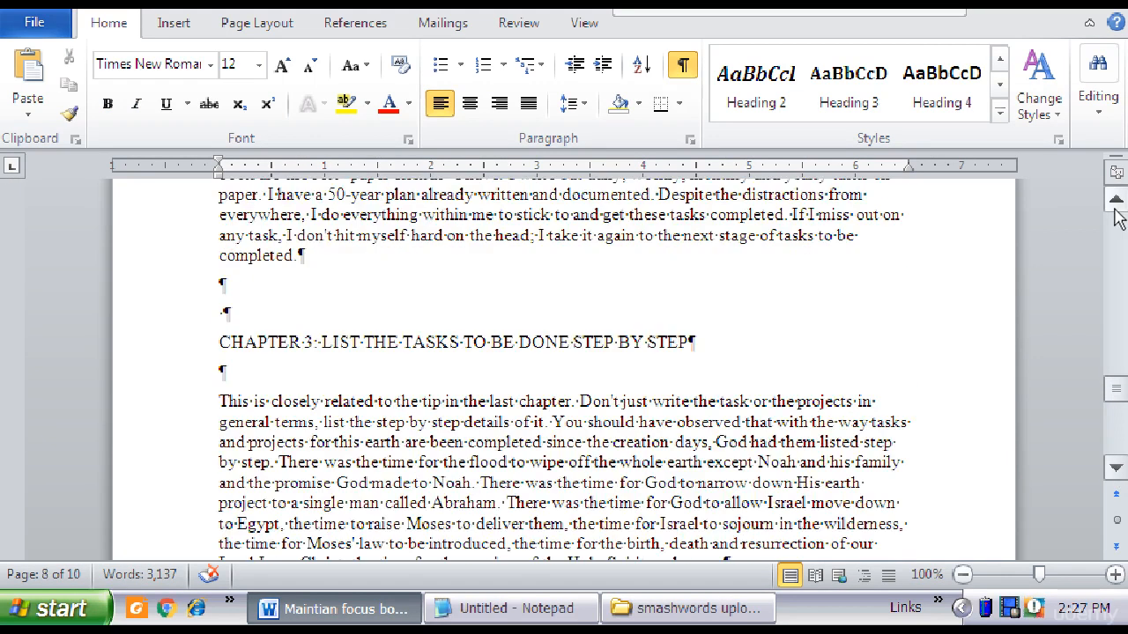
left_click_drag(1115, 204, 1115, 204)
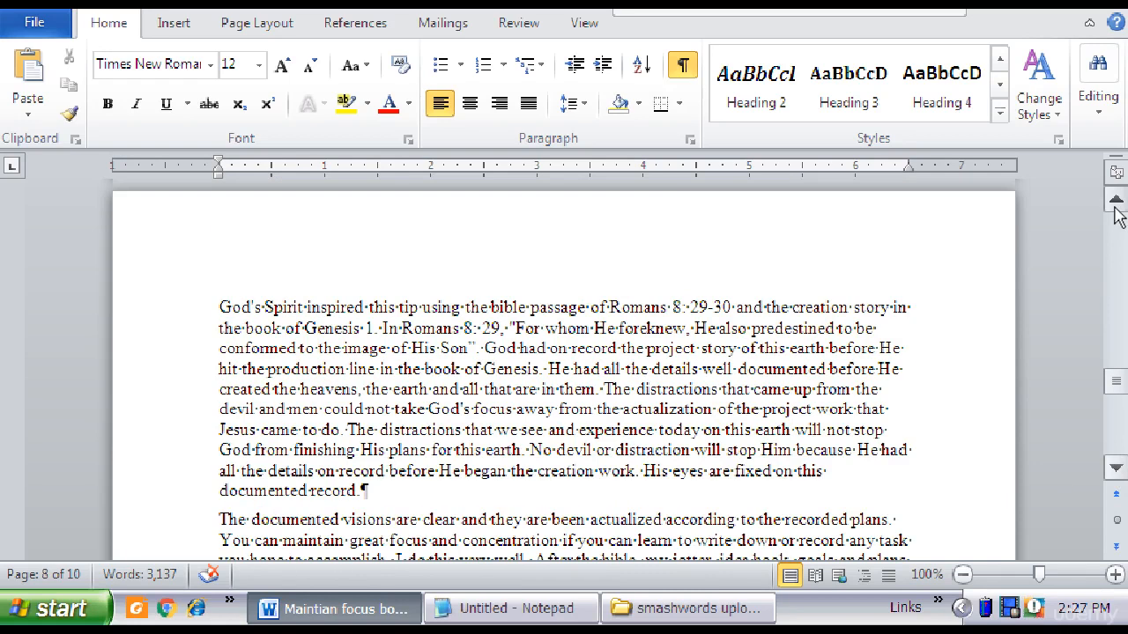
left_click_drag(1118, 471, 1118, 472)
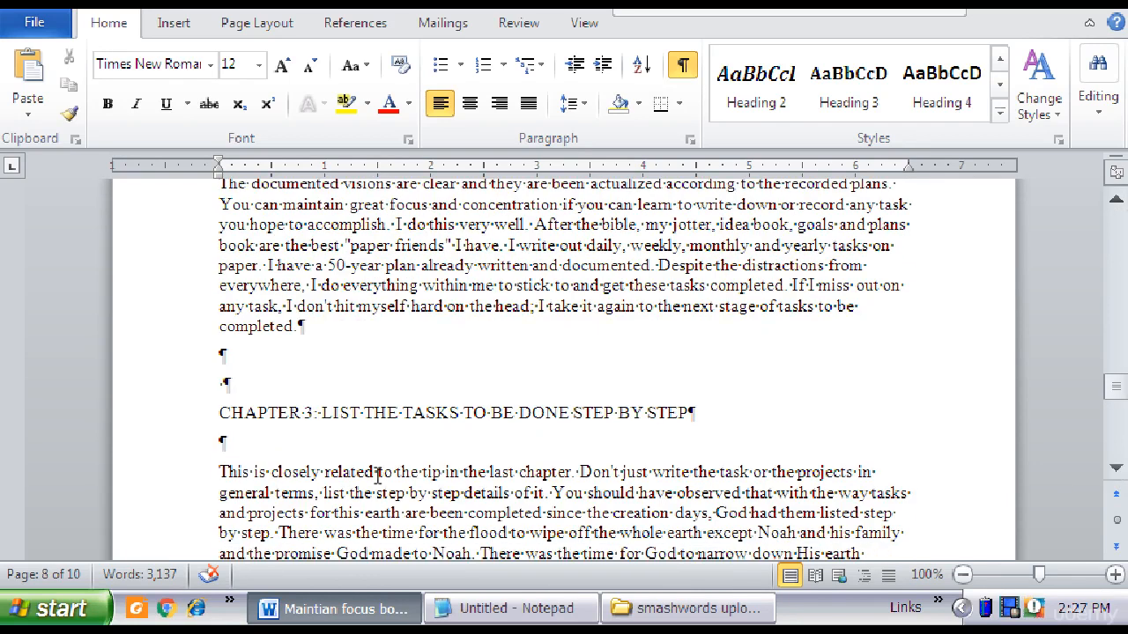
left_click(308, 413)
key("BackSpace")
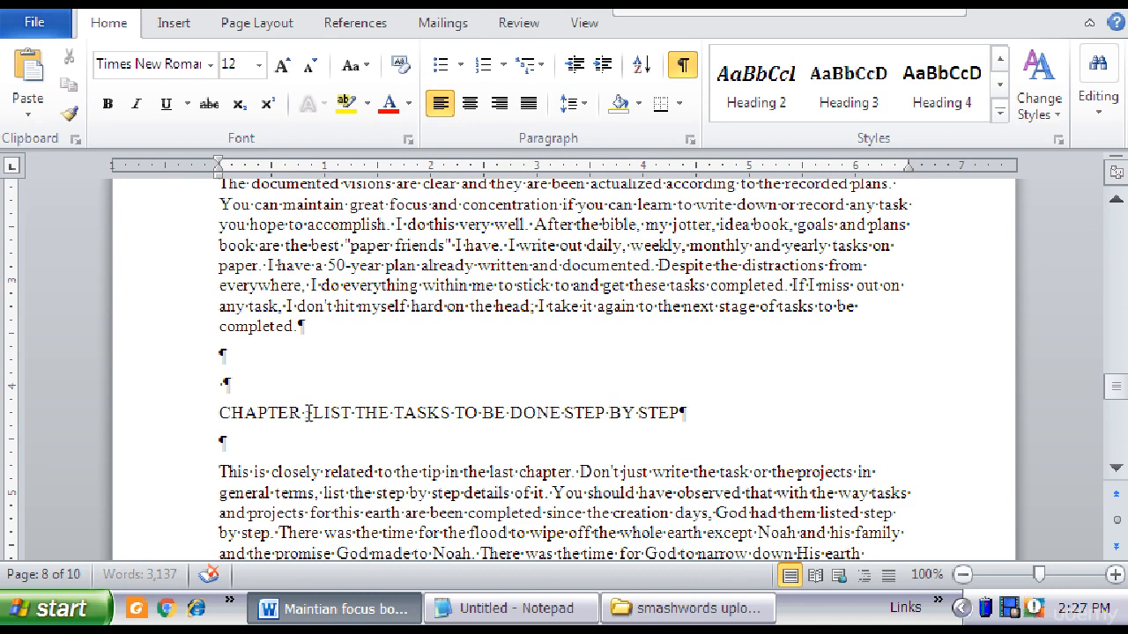
type("4")
- Apply the Heading 2 style to the Chapter 4 title and center it
left_click(180, 421)
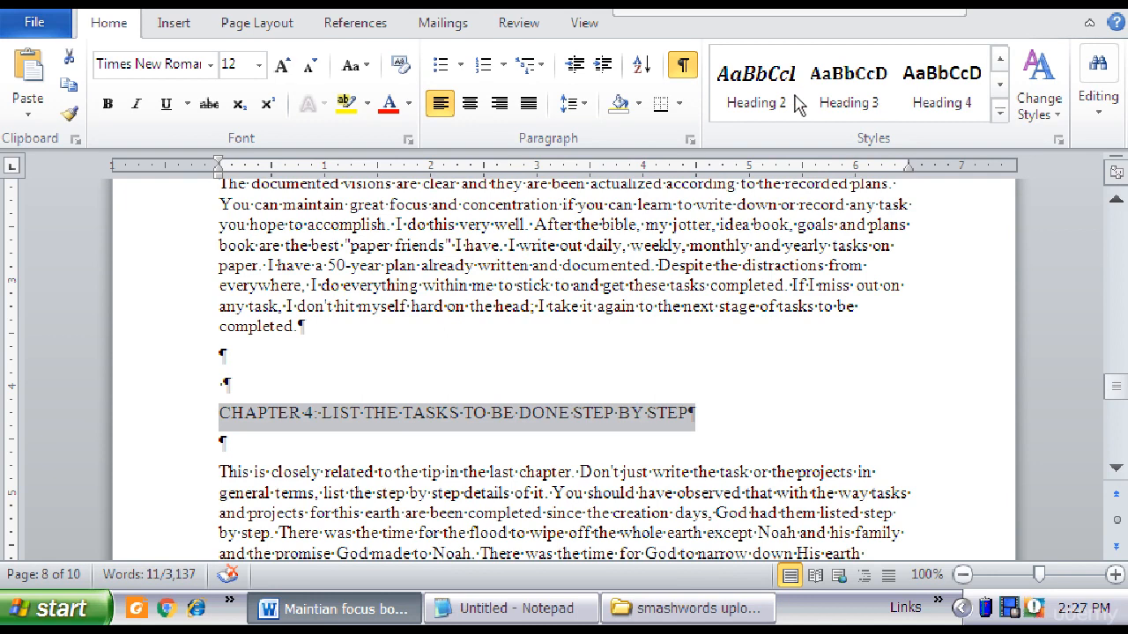
left_click(756, 99)
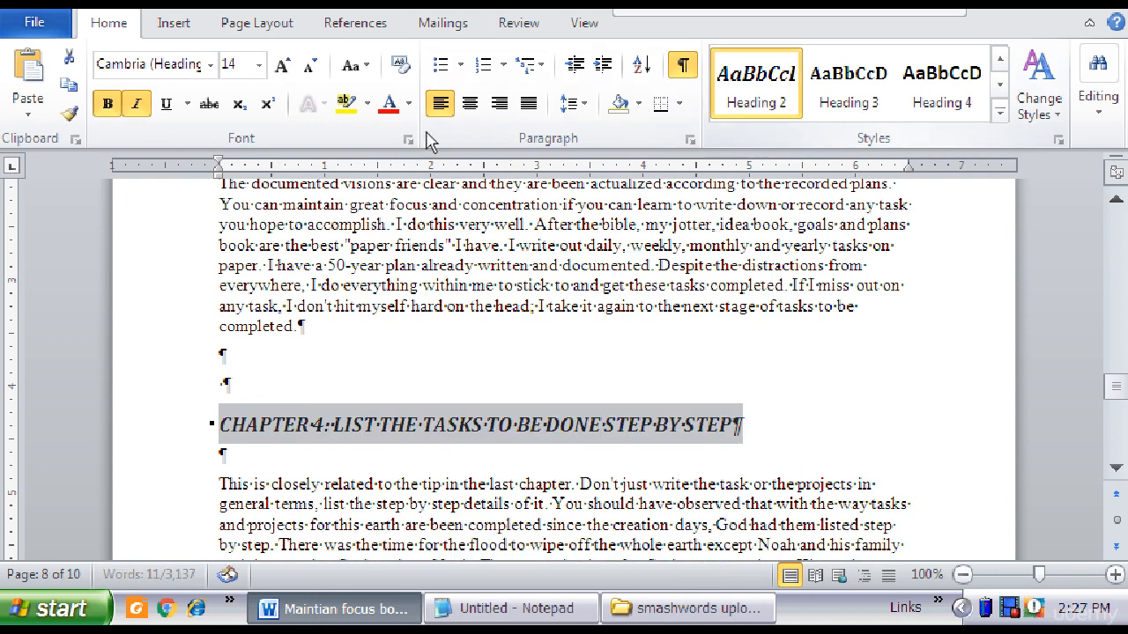
left_click(470, 103)
left_click(647, 454)
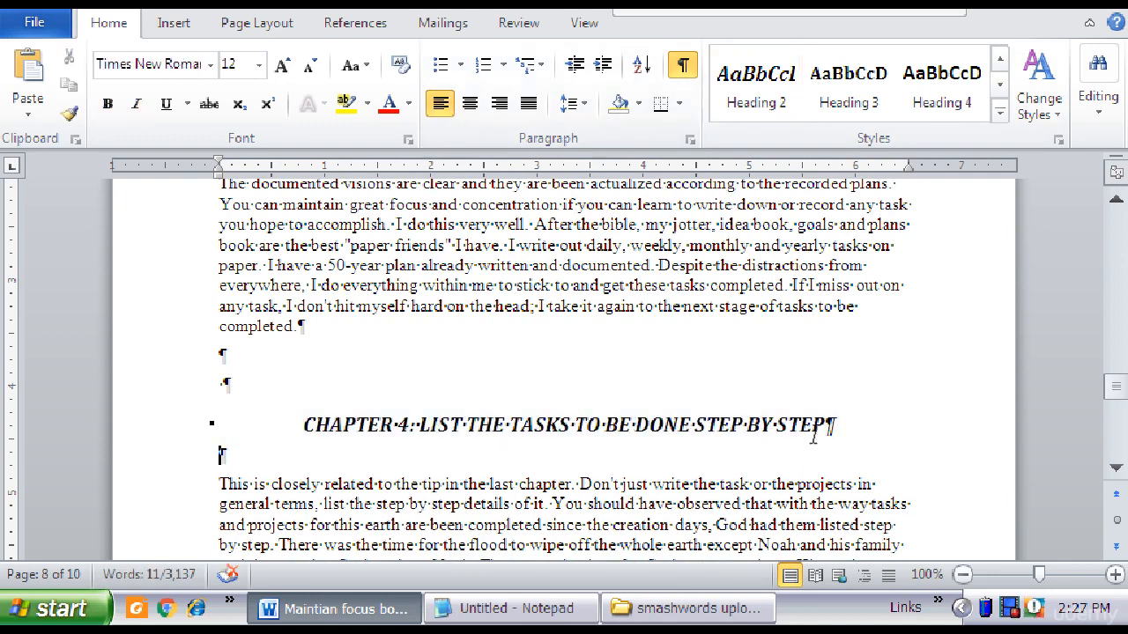
- Renumber the "RESULTS ONLY COME AFTER SUCCESSFUL WORK" chapter title on page 9 as Chapter 5
left_click(1115, 471)
left_click_drag(1116, 471, 1116, 471)
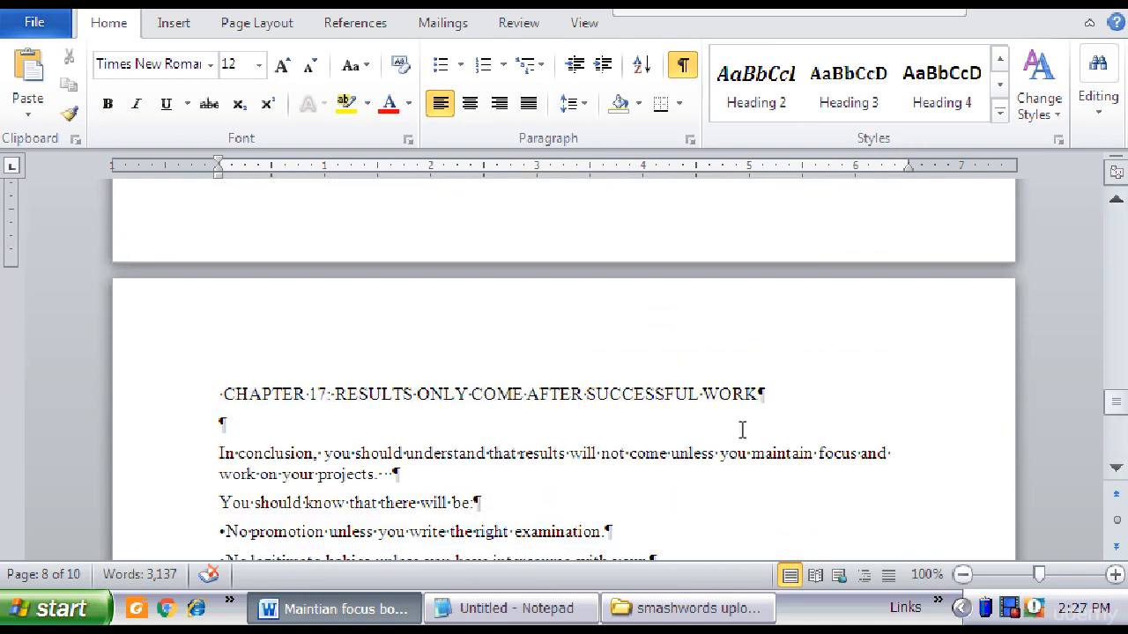
left_click(325, 394)
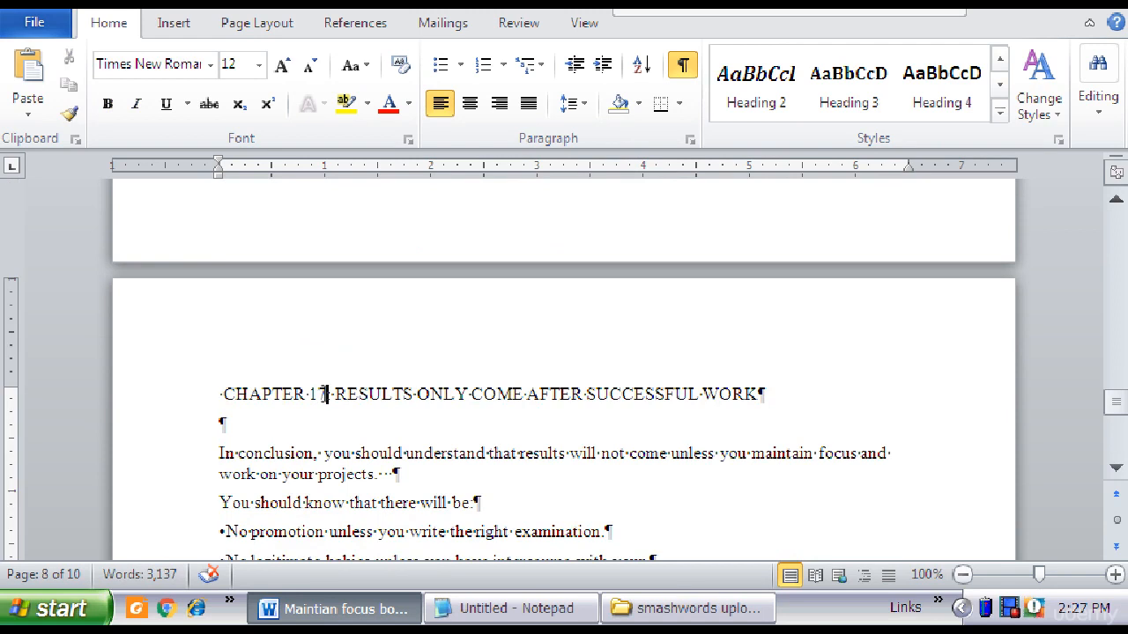
key("BackSpace")
key("BackSpace")
type("5")
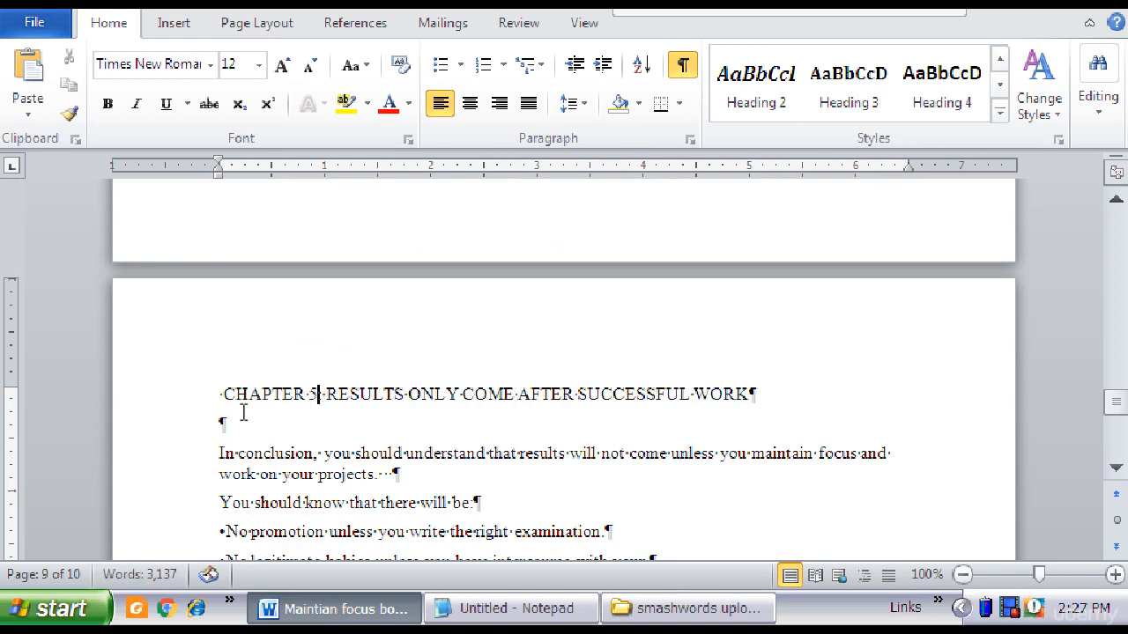
- Apply the Heading 2 style to the Chapter 5 title and center it
left_click(182, 406)
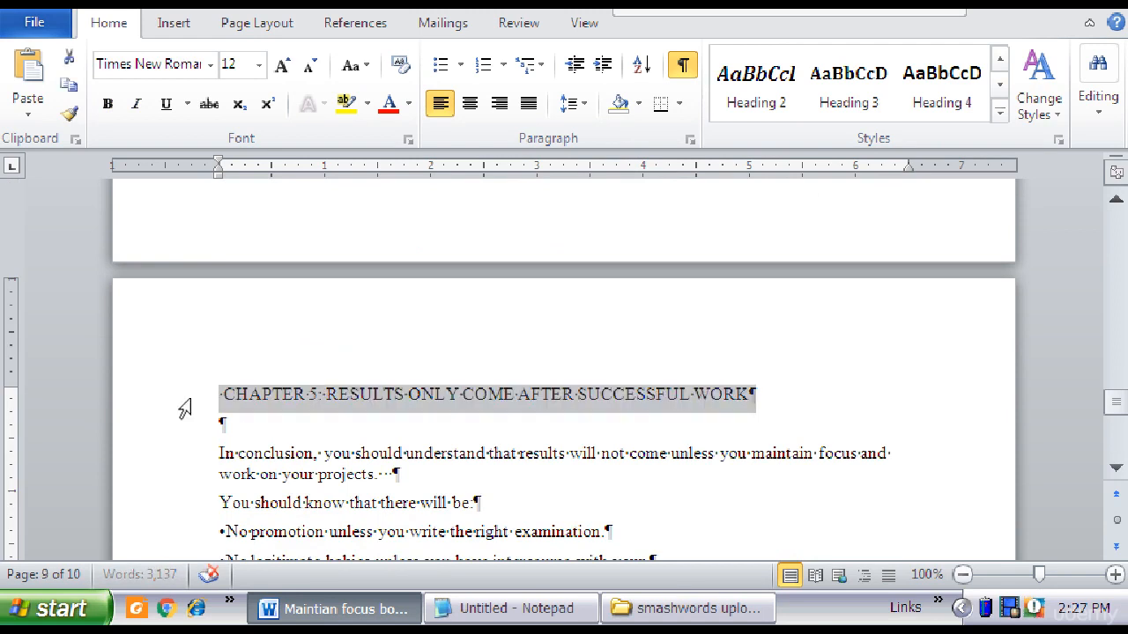
left_click(753, 97)
left_click(470, 104)
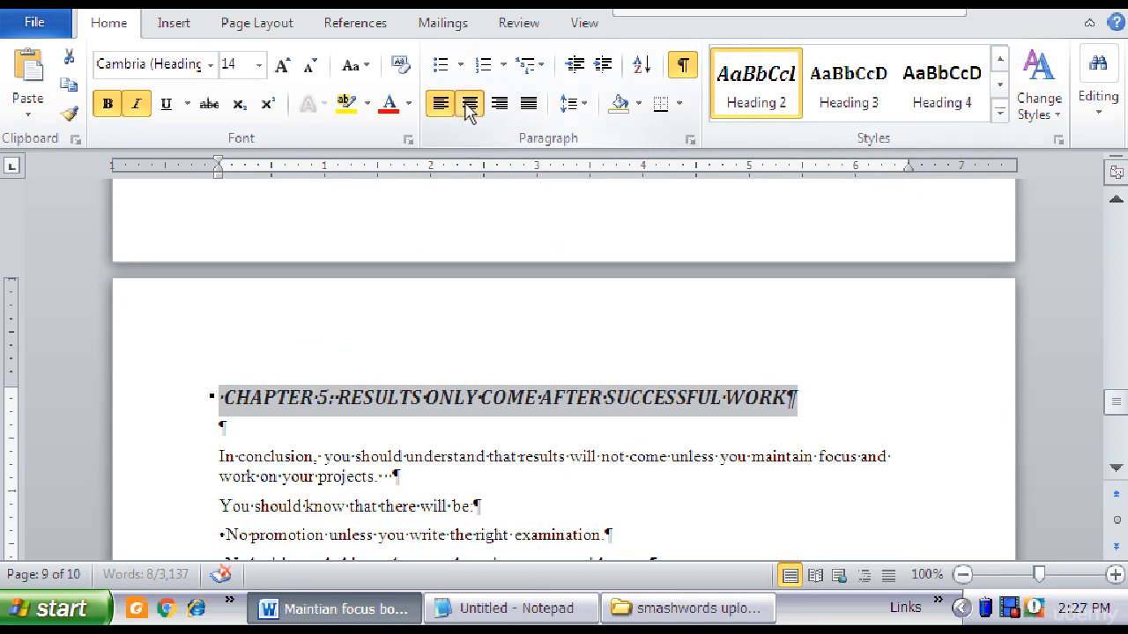
left_click(713, 457)
scroll(1117, 476, "down", 6)
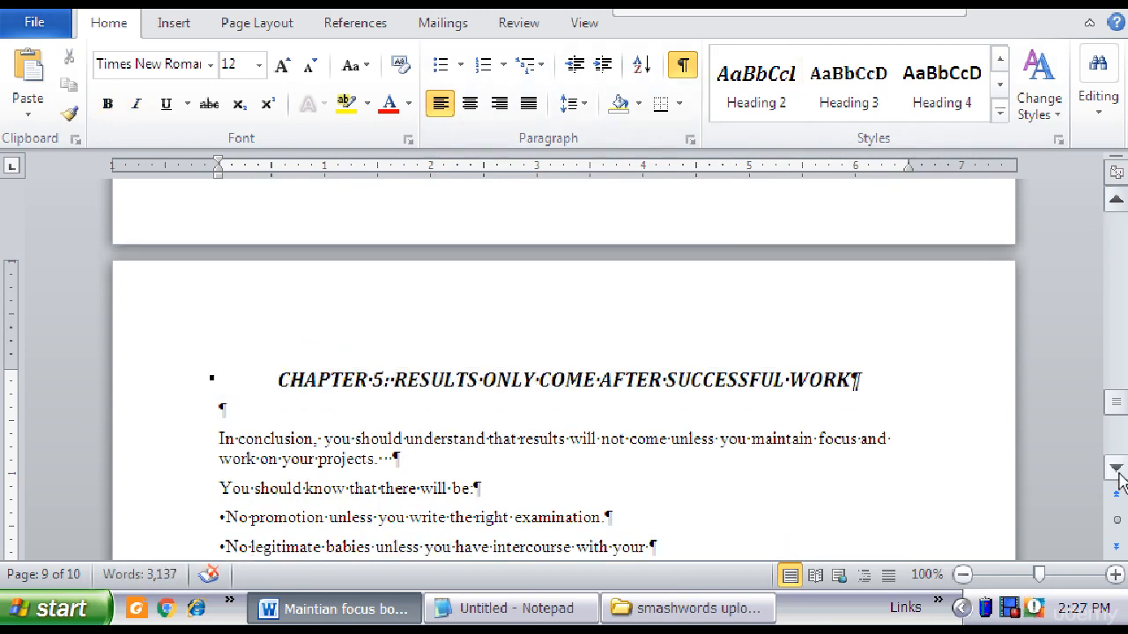
scroll(1117, 476, "down", 1)
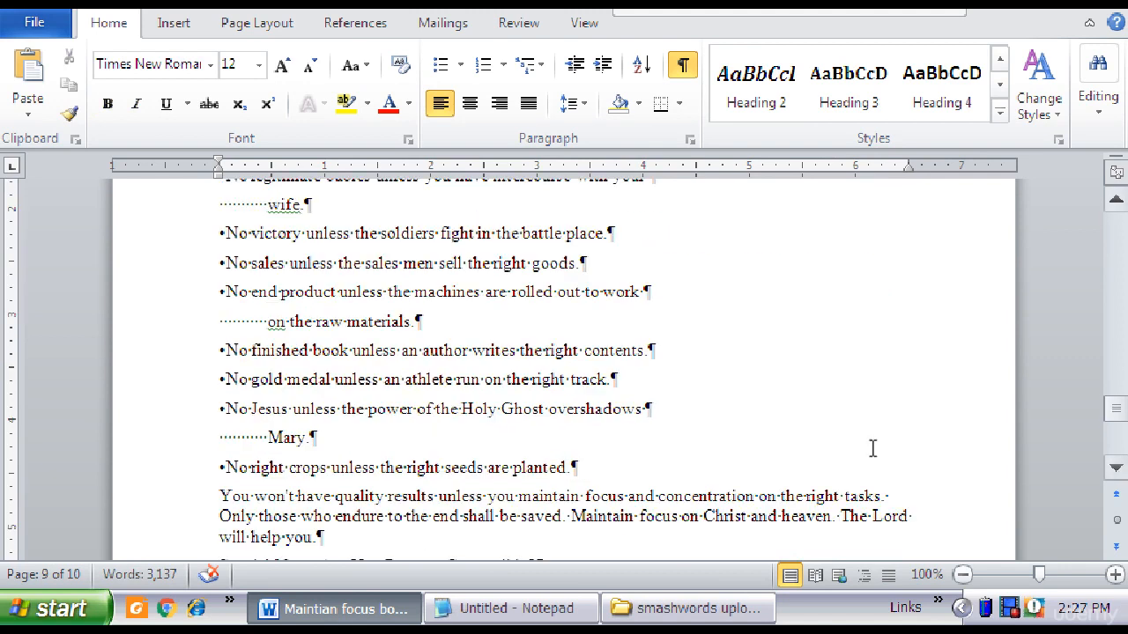